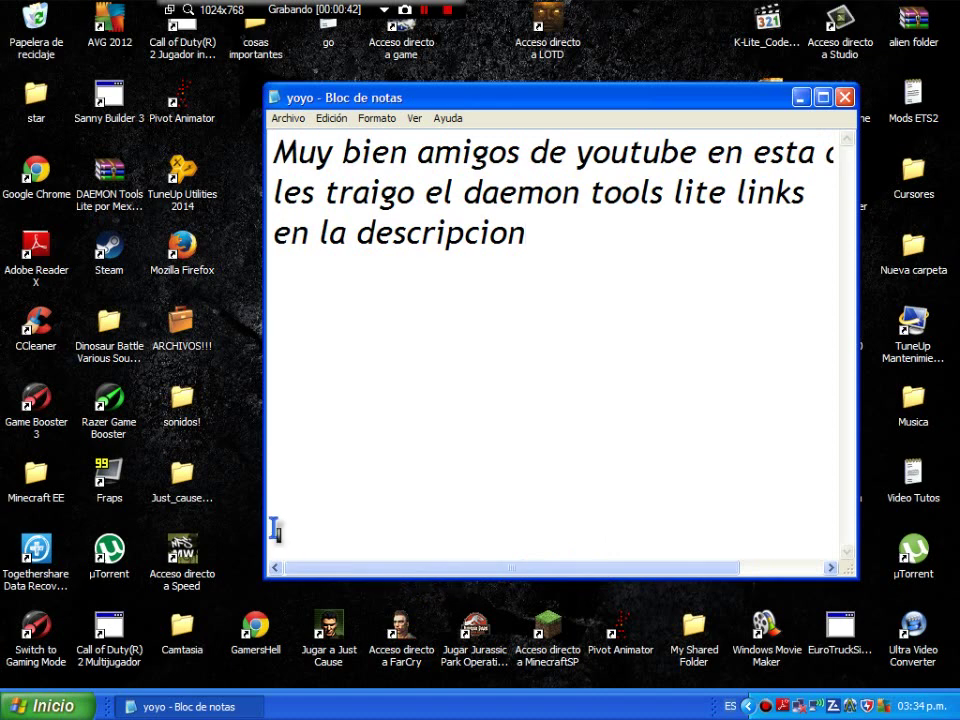
Continue the note's third line with "extraigan el archivo con" and start a new line
{"action": "type", "text": "ex"}
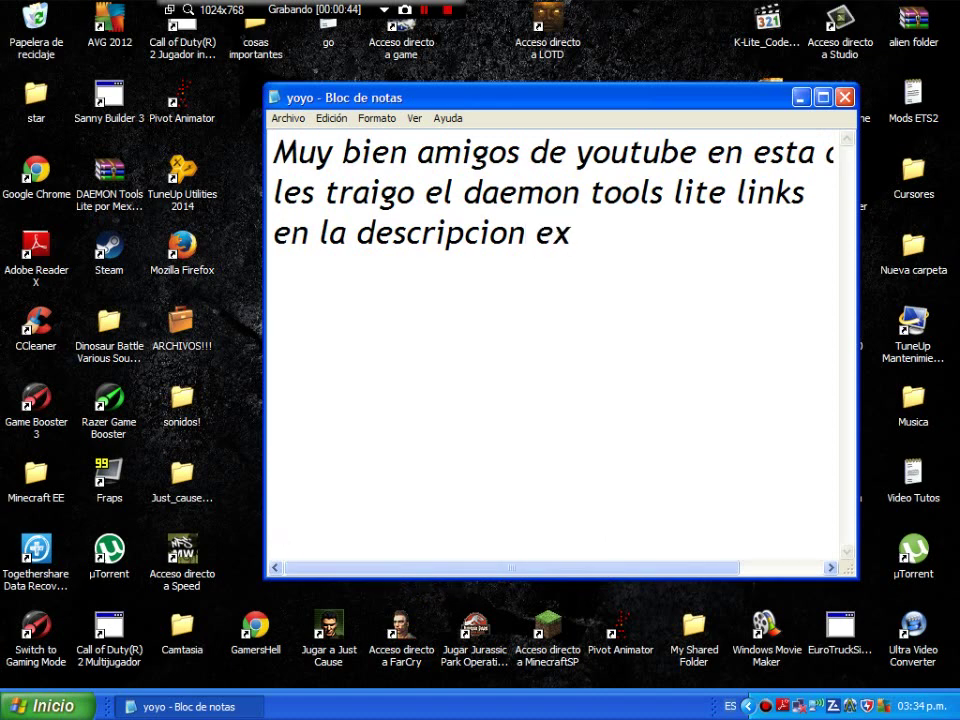
{"action": "type", "text": "trai"}
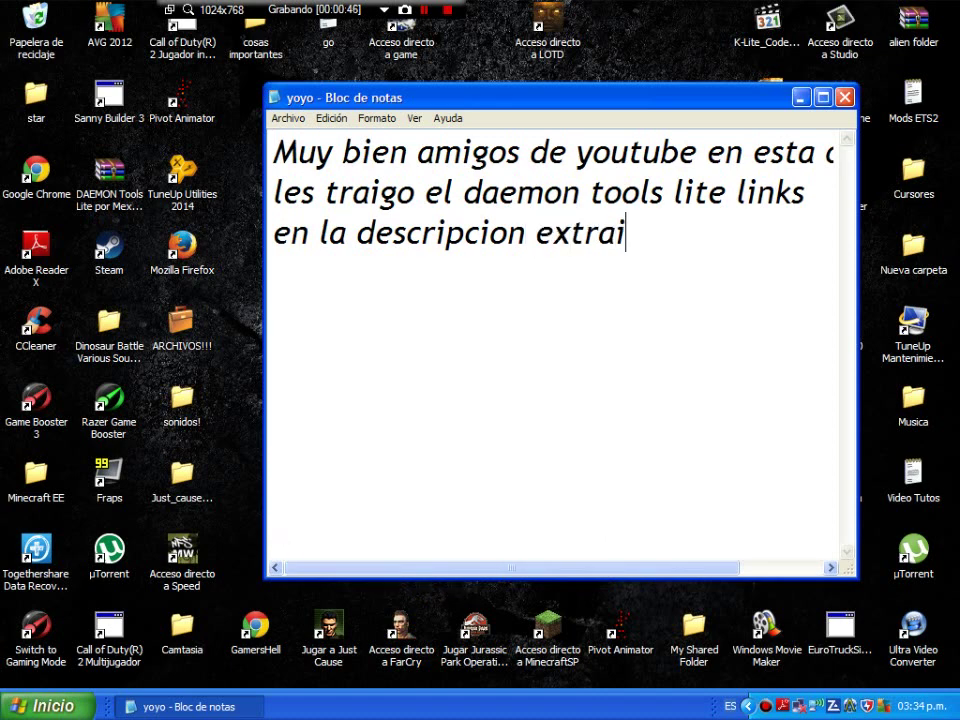
{"action": "type", "text": "gan el "}
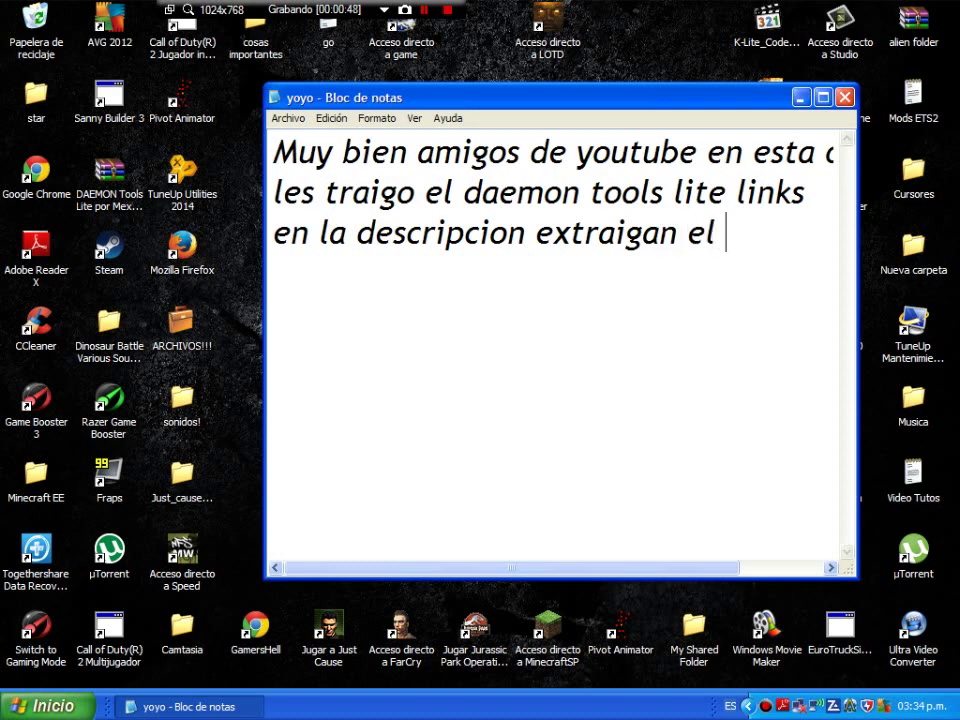
{"action": "type", "text": "archivo"}
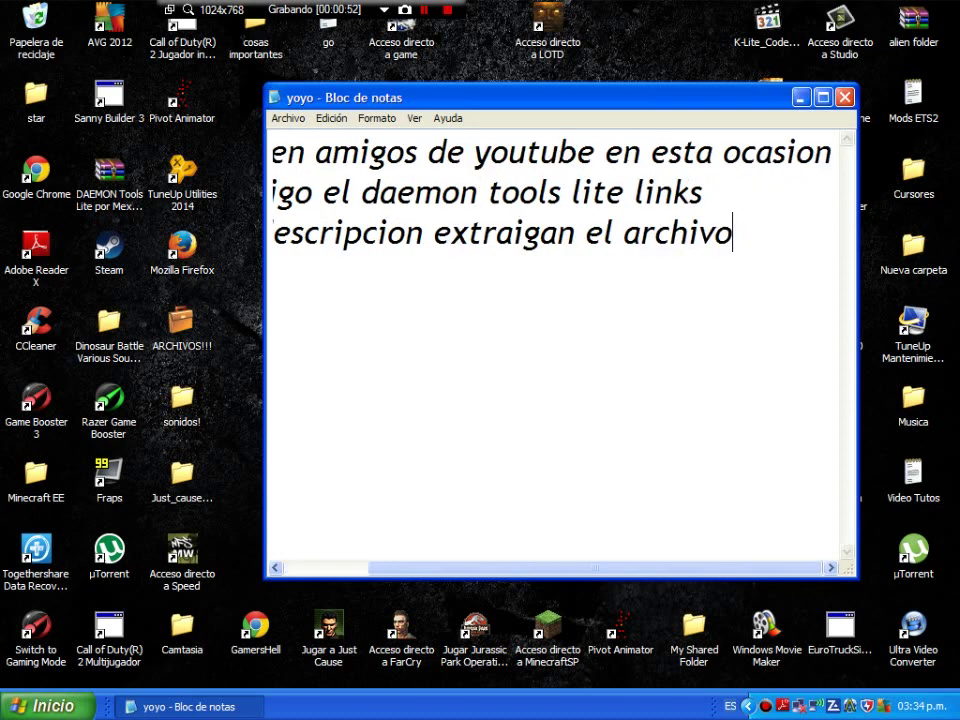
{"action": "type", "text": " con"}
{"action": "key", "text": "Return"}
Write "winrar o" on the note's fourth line, correcting the misspelled program name
{"action": "type", "text": "w"}
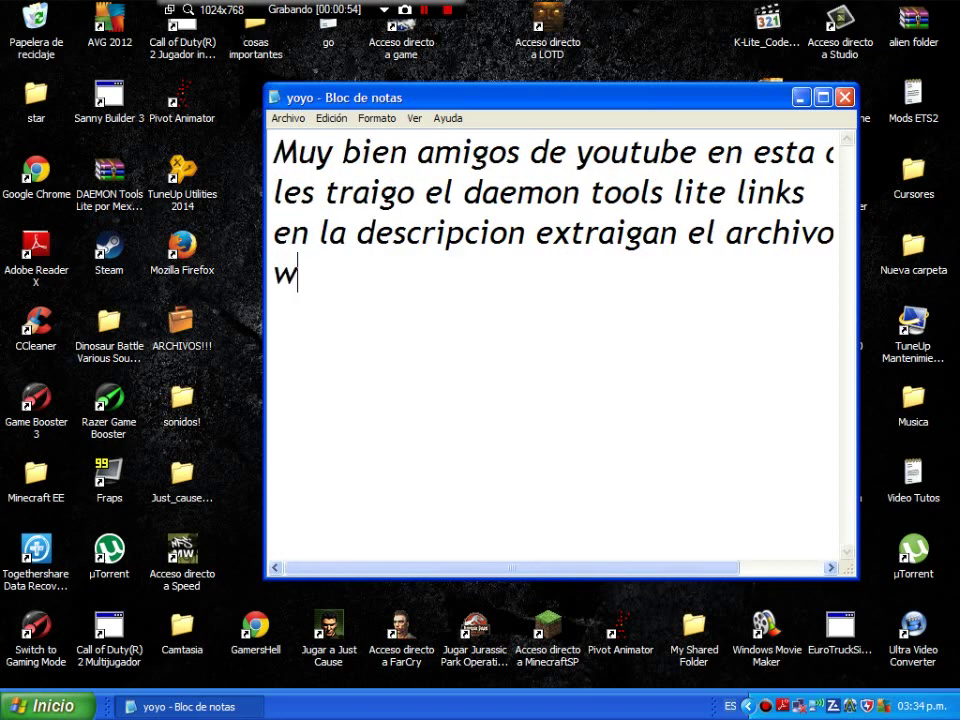
{"action": "type", "text": "inrer "}
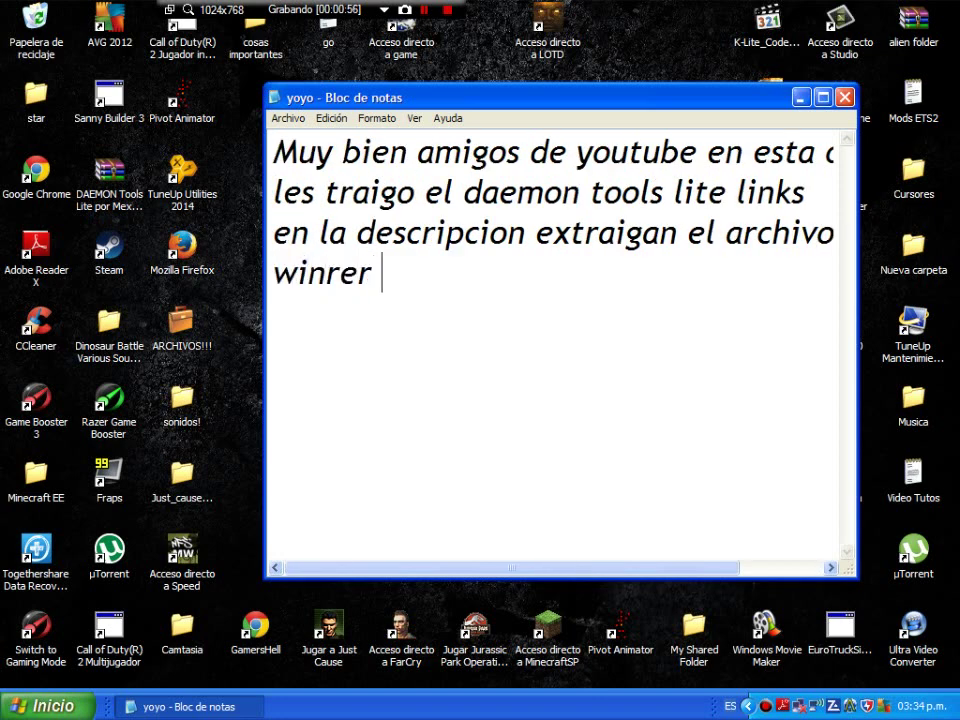
{"action": "type", "text": "o"}
{"action": "key", "text": "BackSpace"}
{"action": "key", "text": "BackSpace"}
{"action": "key", "text": "BackSpace"}
{"action": "key", "text": "BackSpace"}
{"action": "key", "text": "BackSpace"}
{"action": "type", "text": "ar"}
{"action": "type", "text": "o"}
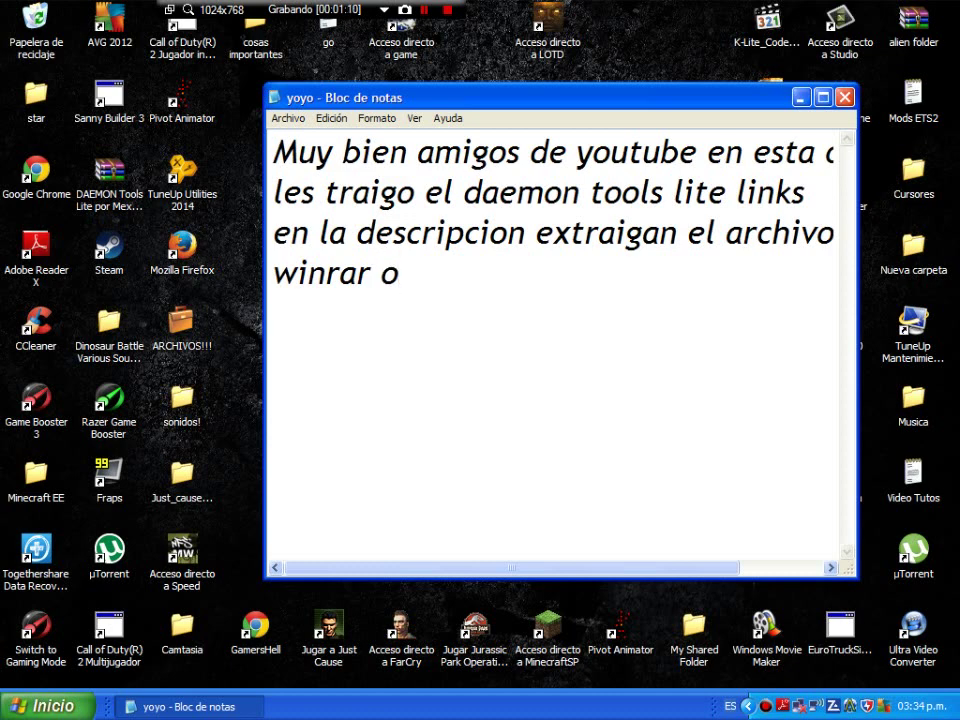
Add "7zip" after "winrar o", fixing the missing space and the swapped letters
{"action": "type", "text": "7izp"}
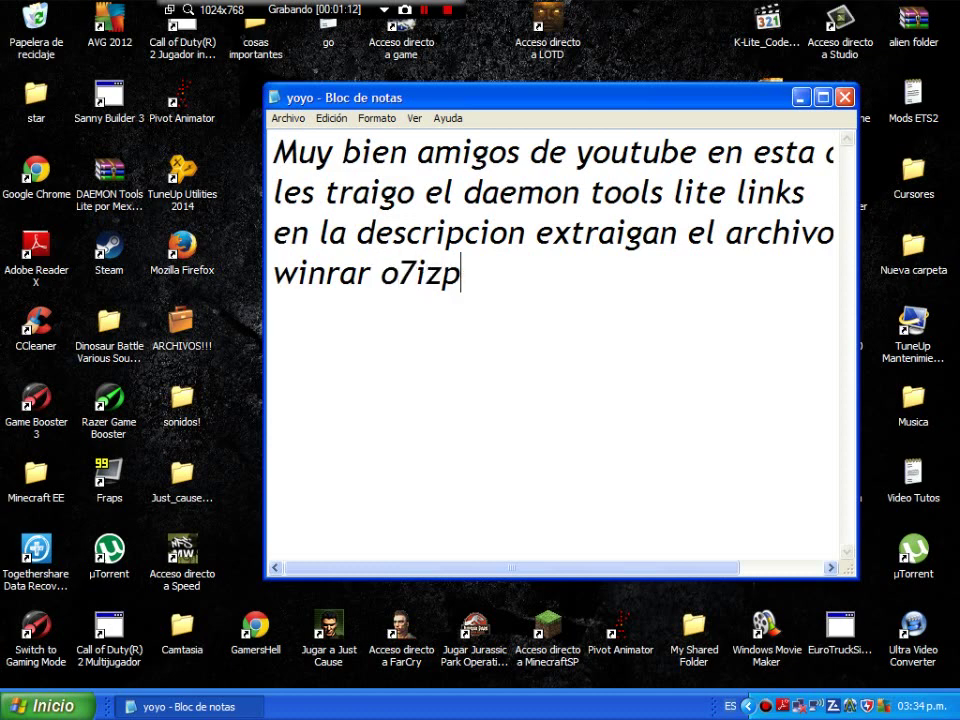
{"action": "key", "text": "Left"}
{"action": "key", "text": "Left"}
{"action": "key", "text": "Left"}
{"action": "key", "text": "Left"}
{"action": "key", "text": "Right"}
{"action": "key", "text": "Right"}
{"action": "key", "text": "Right"}
{"action": "key", "text": "Right"}
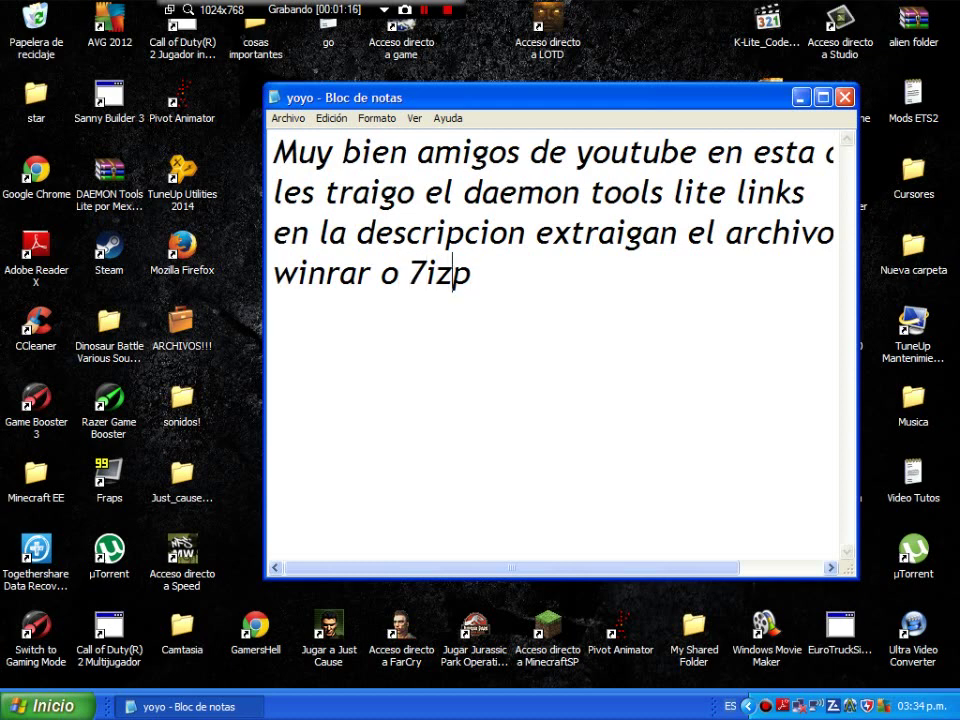
{"action": "key", "text": "BackSpace"}
{"action": "key", "text": "BackSpace"}
{"action": "key", "text": "BackSpace"}
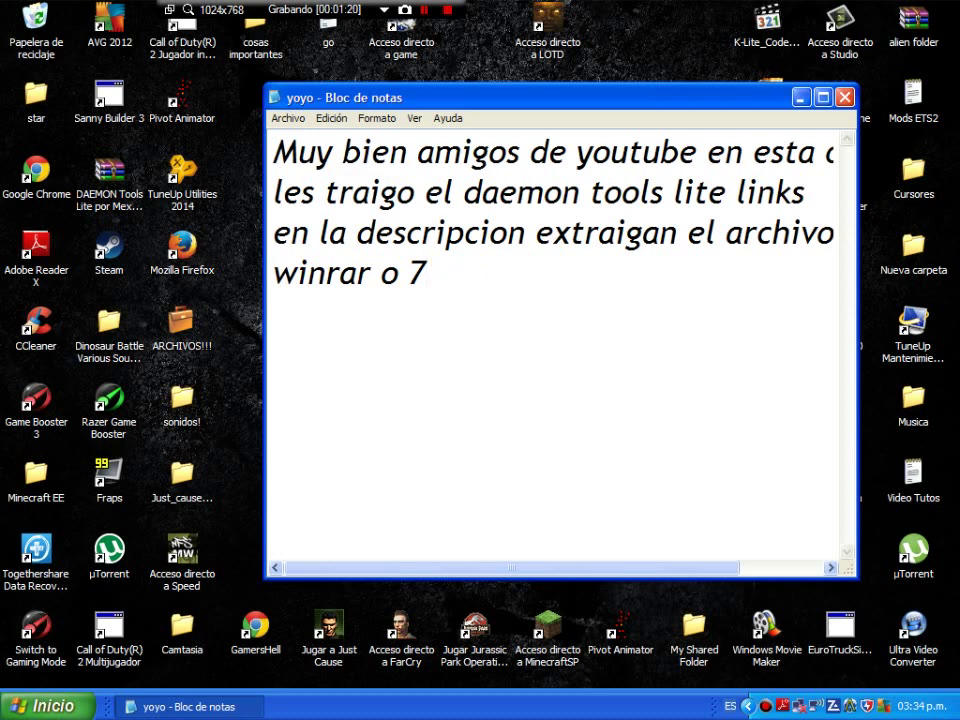
{"action": "type", "text": "zip"}
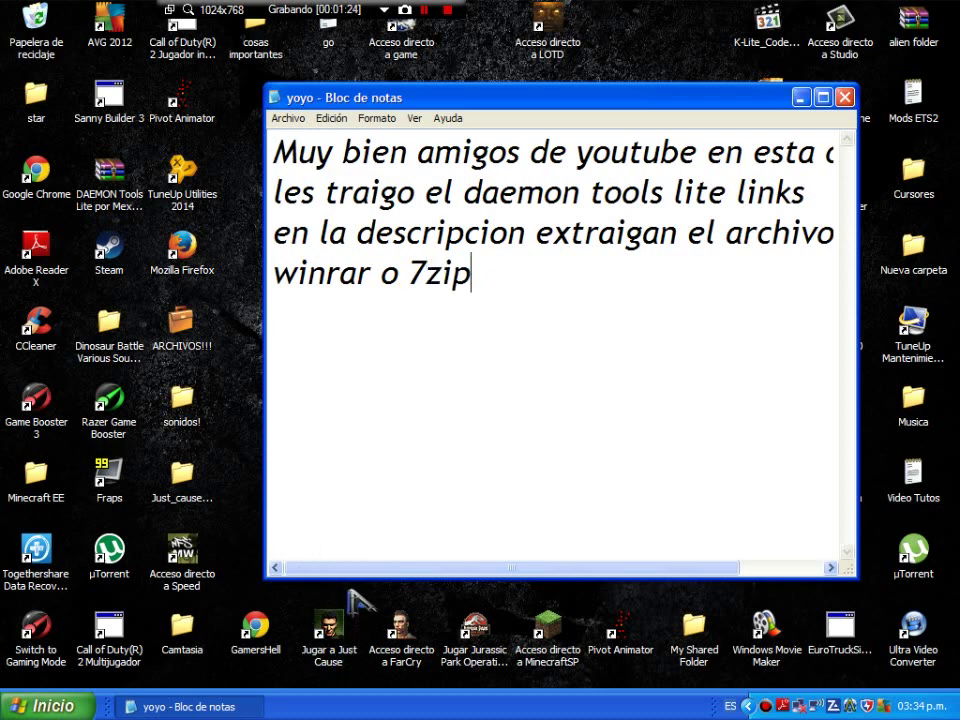
{"action": "left_click_drag", "start_coordinate": [360, 568], "coordinate": [420, 568]}
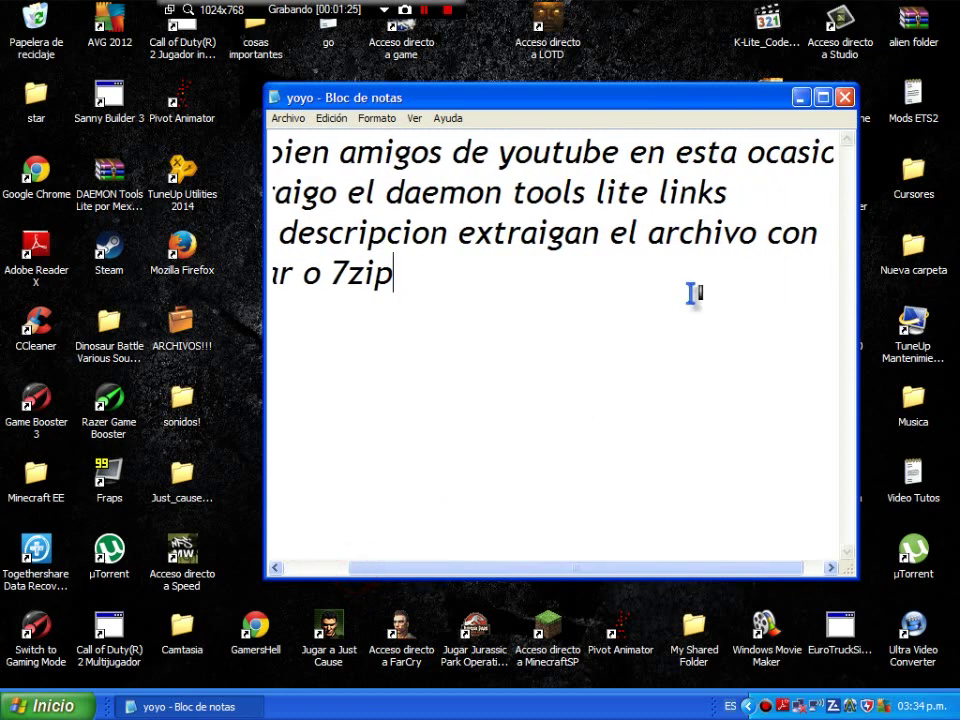
Minimize the note, move the DAEMON Tools Lite archive to the middle of the desktop and put the yoyo file in its former place
{"action": "left_click", "coordinate": [801, 97]}
{"action": "left_click_drag", "start_coordinate": [109, 180], "coordinate": [475, 180]}
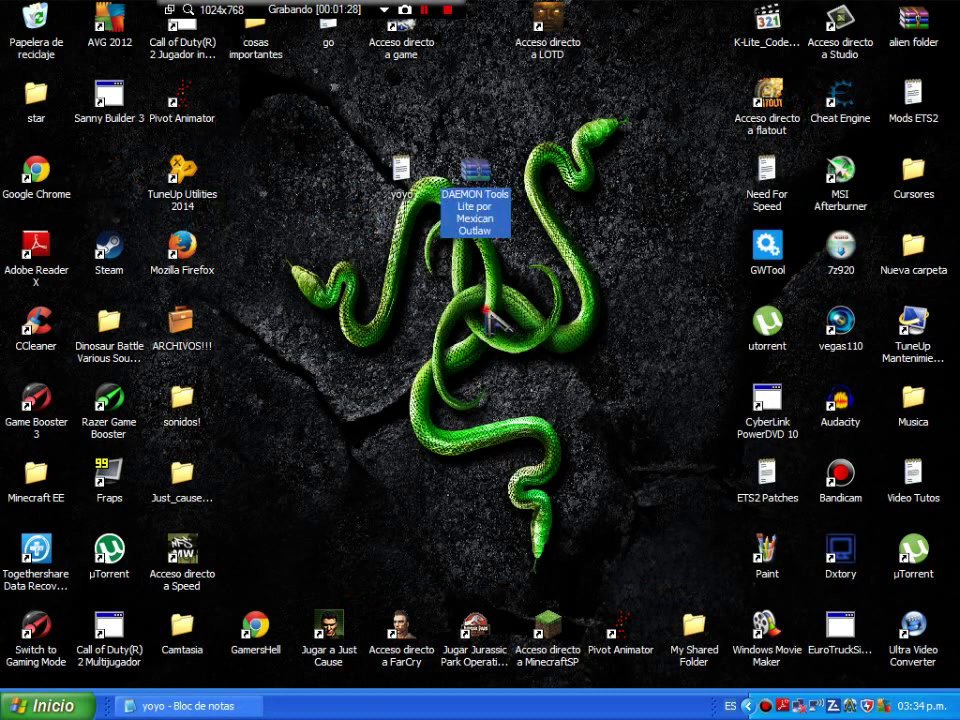
{"action": "left_click_drag", "start_coordinate": [401, 170], "coordinate": [135, 183]}
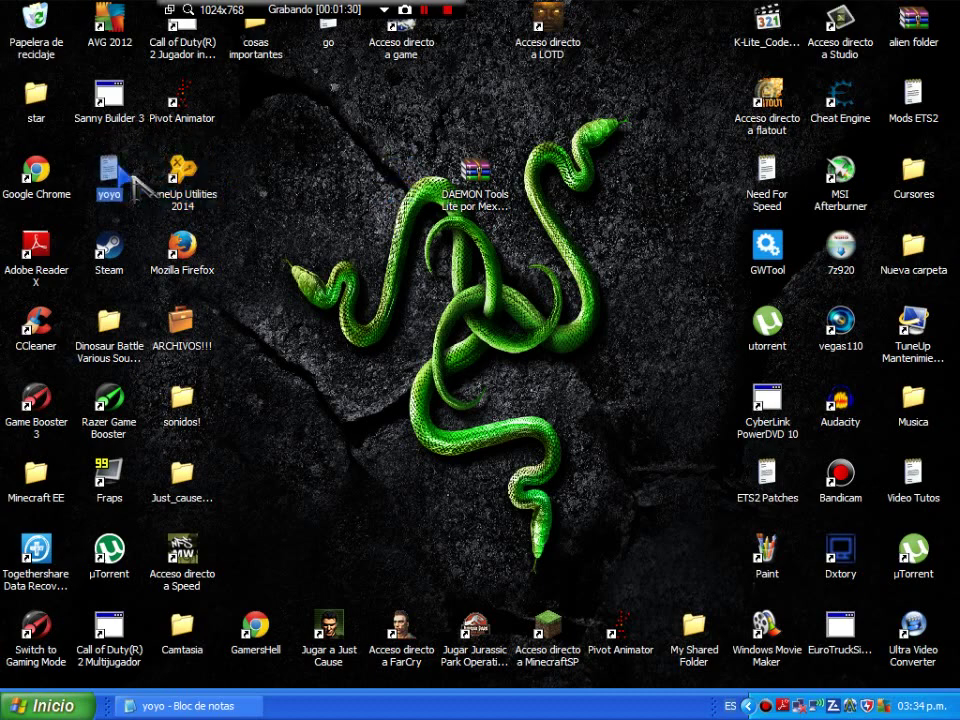
Extract the DAEMON Tools Lite archive directly onto the desktop
{"action": "left_click_drag", "start_coordinate": [575, 105], "coordinate": [445, 230]}
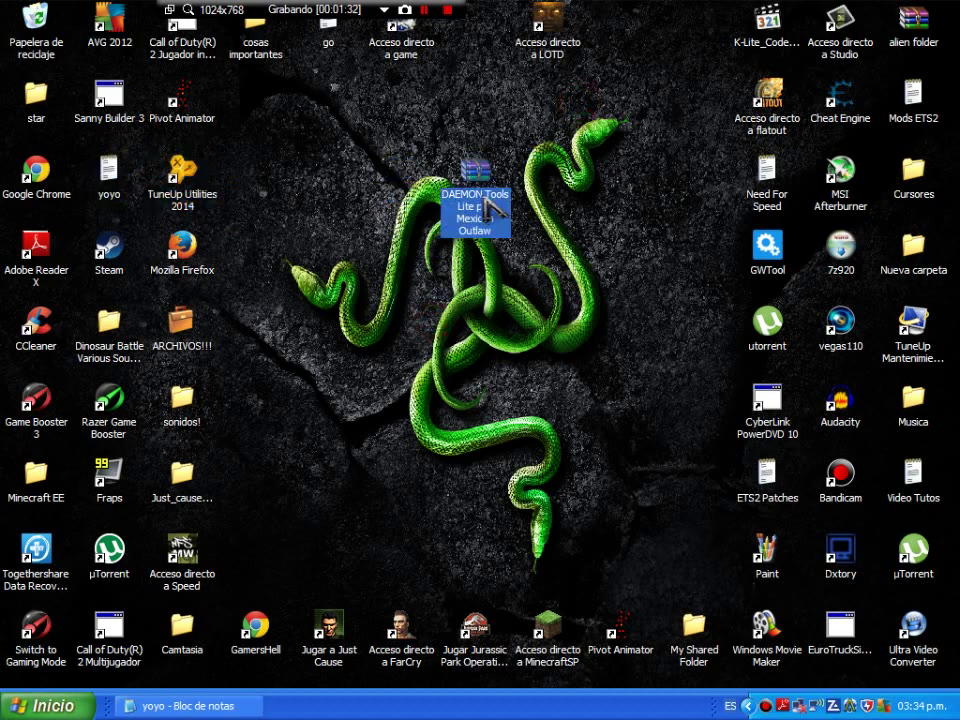
{"action": "right_click", "coordinate": [485, 202]}
{"action": "left_click", "coordinate": [527, 268]}
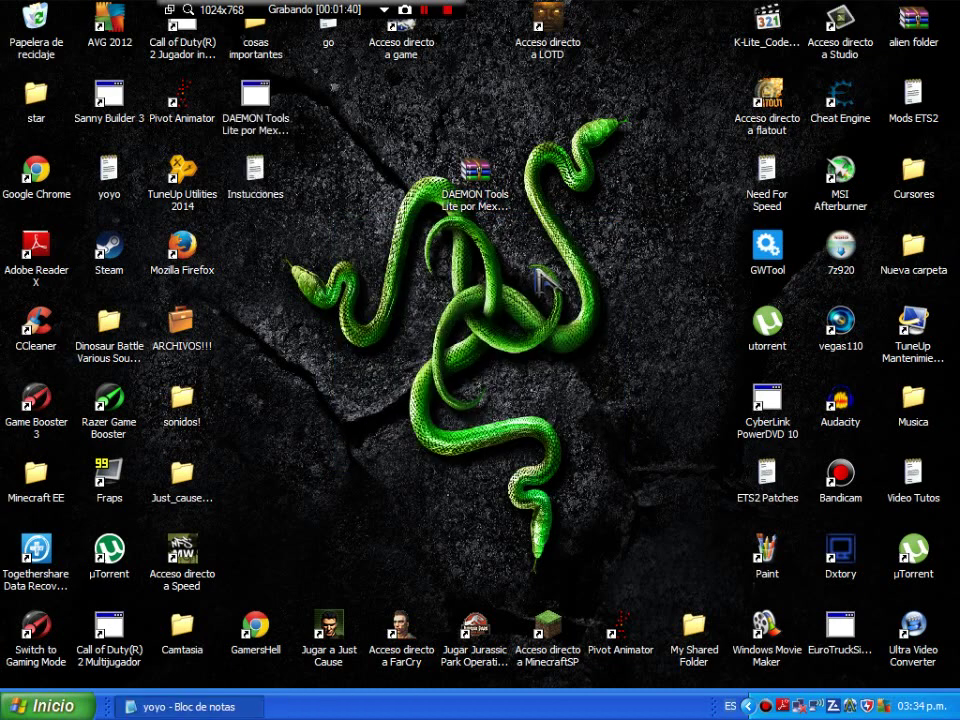
Rearrange the desktop icons, with the archive beside Acceso directo a LOTD and the extracted installer and Instucciones file in the empty middle area
{"action": "left_click_drag", "start_coordinate": [476, 180], "coordinate": [621, 35]}
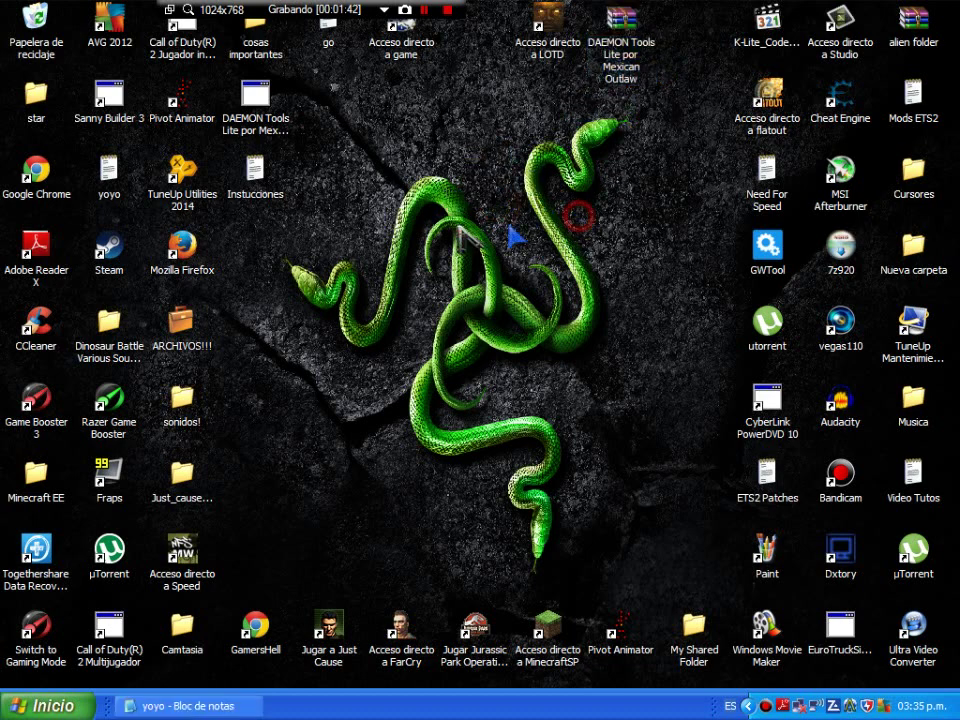
{"action": "left_click_drag", "start_coordinate": [255, 100], "coordinate": [402, 252]}
{"action": "left_click", "coordinate": [460, 410]}
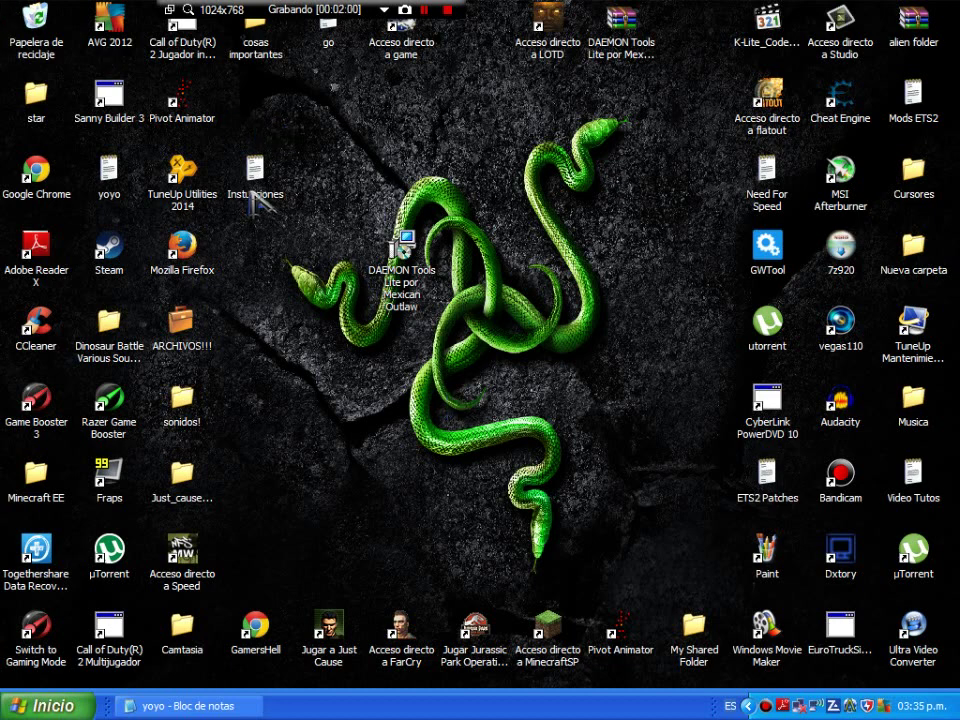
{"action": "left_click_drag", "start_coordinate": [257, 197], "coordinate": [543, 268]}
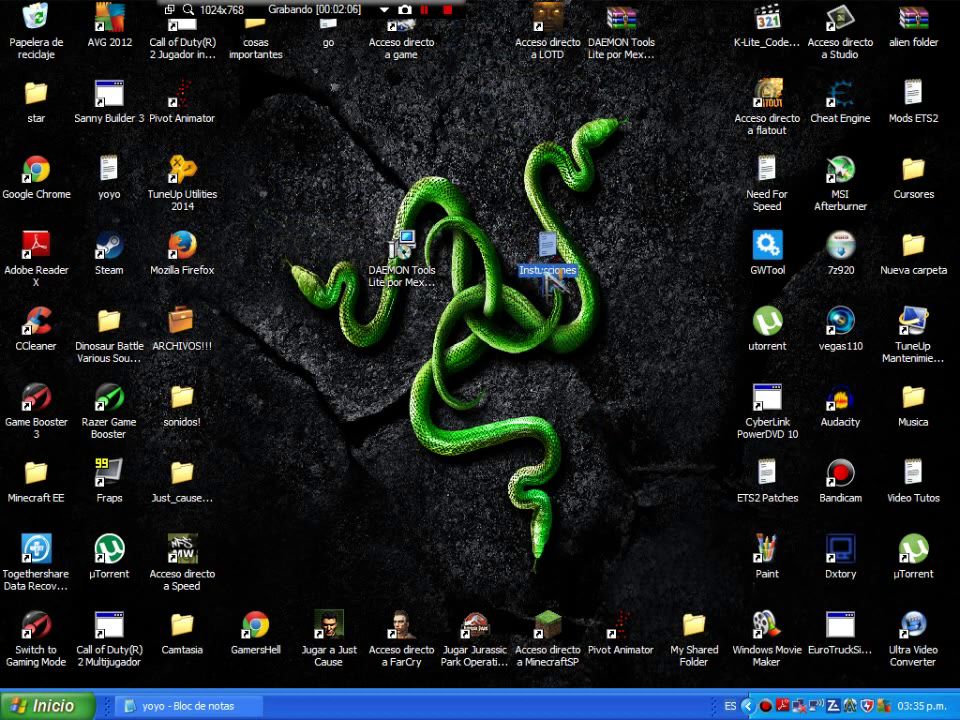
Open the Instucciones text file for a look and close it again
{"action": "double_click", "coordinate": [552, 283]}
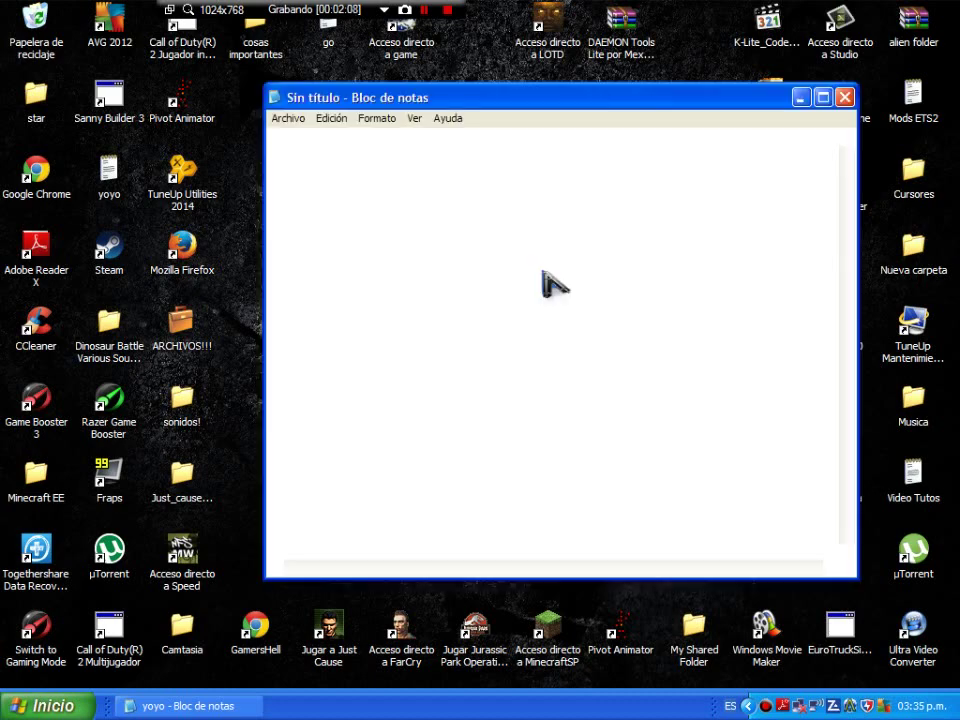
{"action": "mouse_move", "coordinate": [847, 171]}
{"action": "left_mouse_down"}
{"action": "mouse_move", "coordinate": [866, 364]}
{"action": "mouse_move", "coordinate": [850, 150]}
{"action": "left_mouse_up"}
{"action": "left_click", "coordinate": [845, 97]}
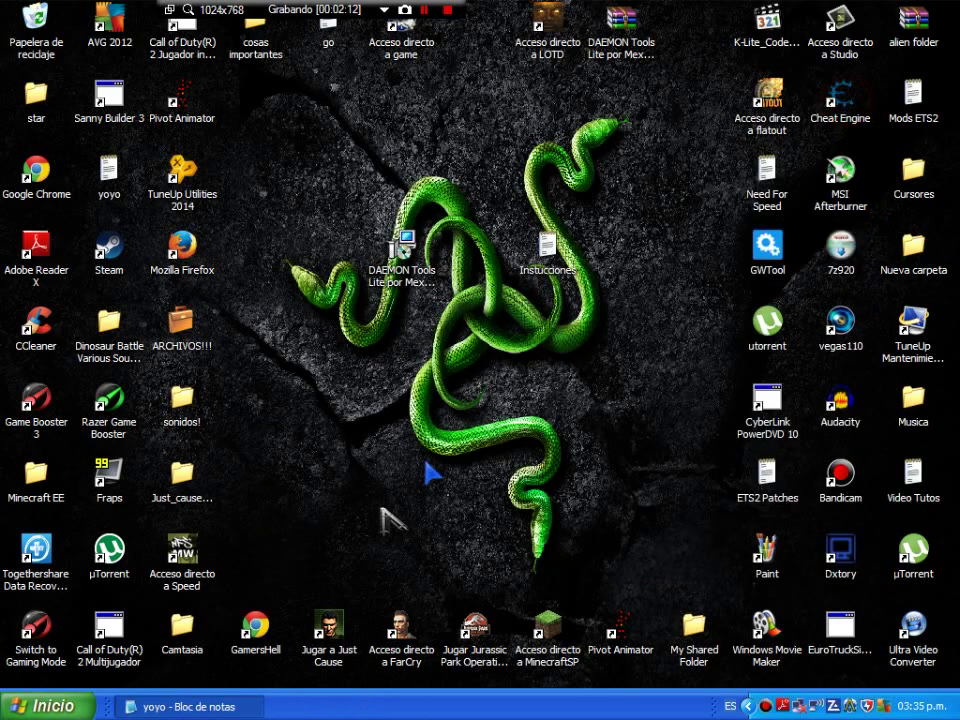
Return to the yoyo note and append "abren el setup" after "7zip"
{"action": "key", "text": "alt+Tab"}
{"action": "left_click", "coordinate": [420, 551]}
{"action": "type", "text": "ab"}
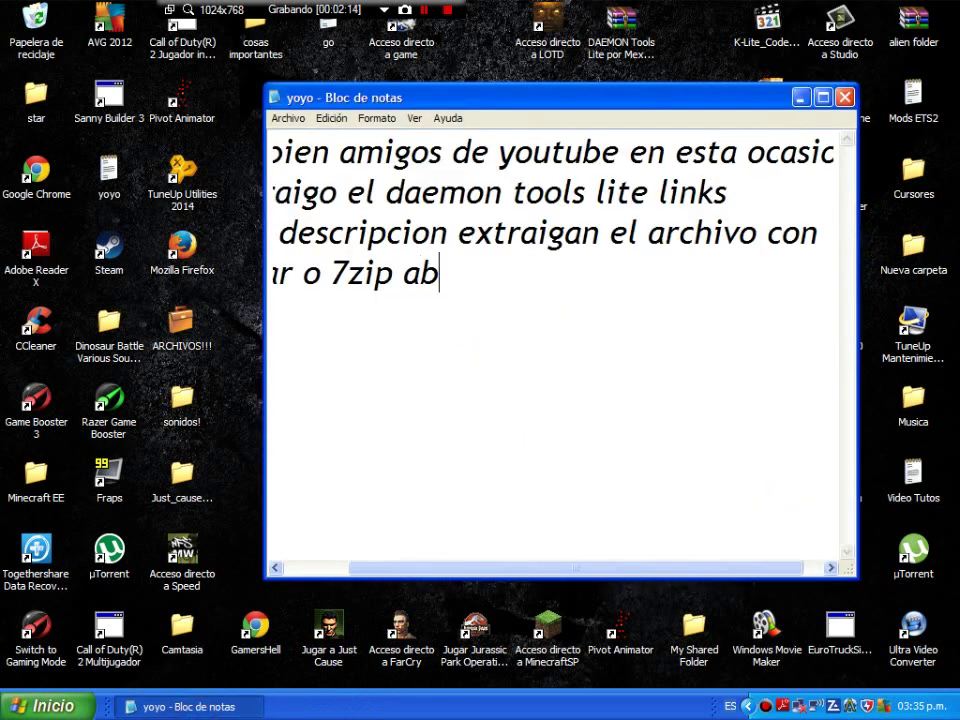
{"action": "type", "text": "ren el"}
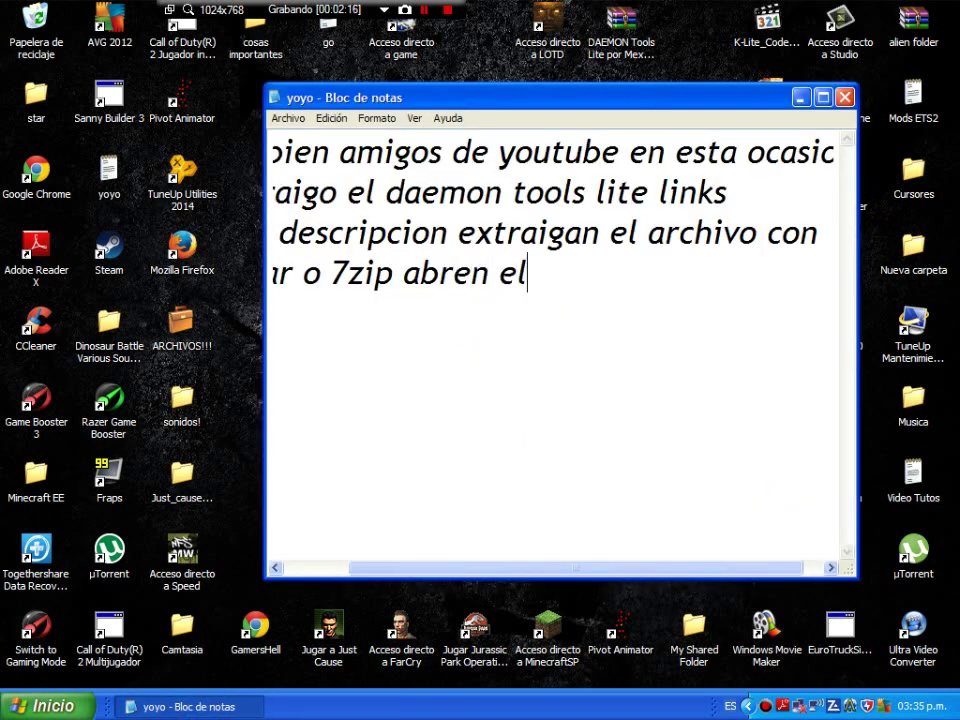
{"action": "type", "text": " setupu"}
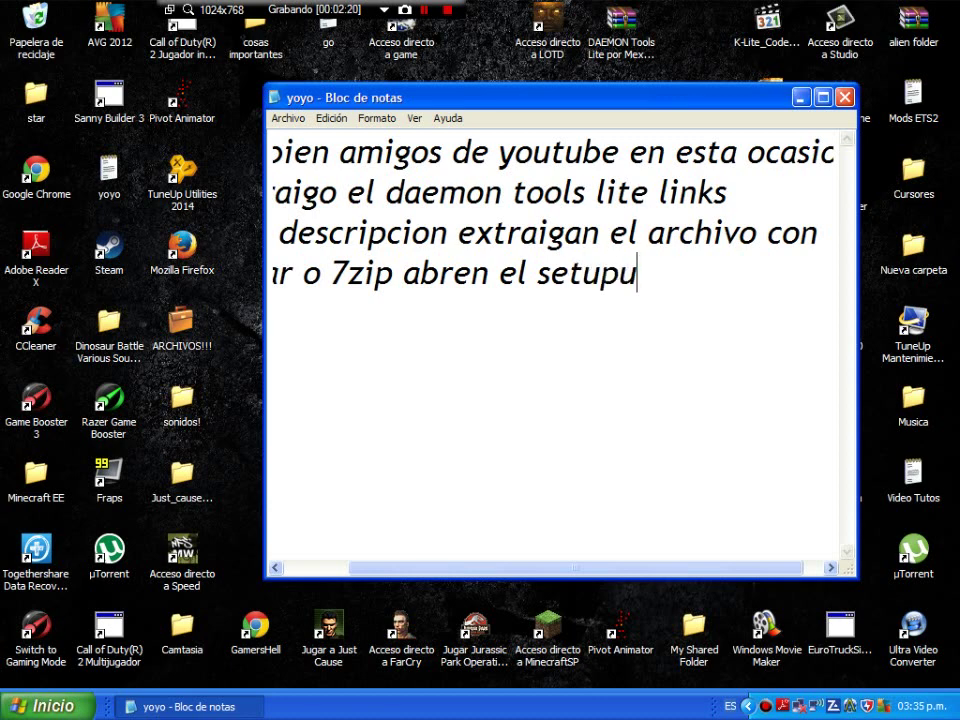
{"action": "key", "text": "BackSpace"}
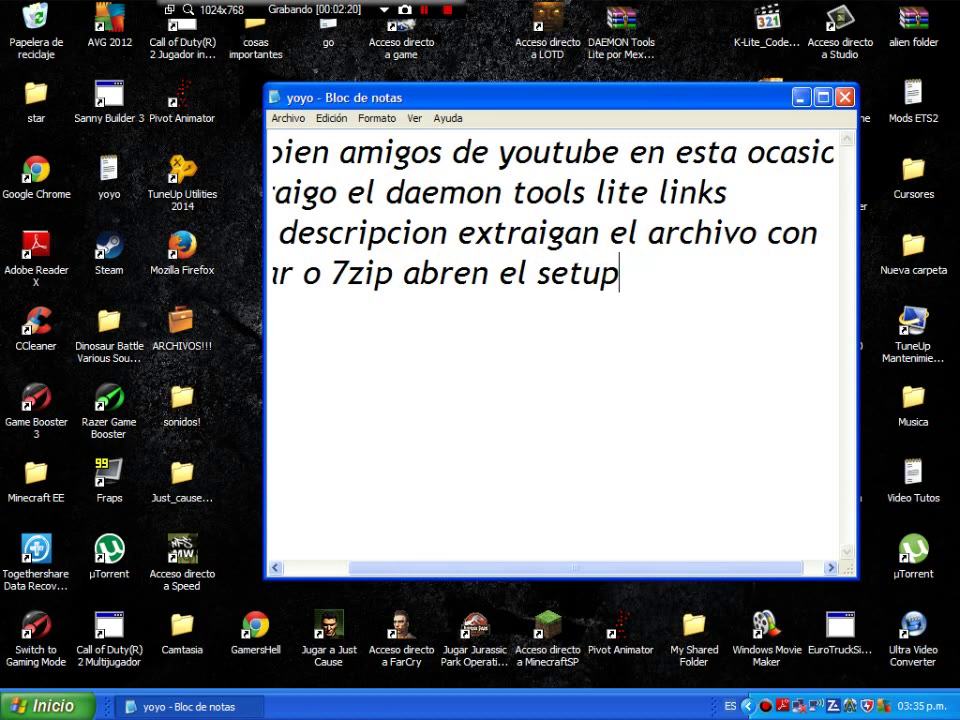
Minimize the note and launch the extracted DAEMON Tools Lite installer from the desktop
{"action": "left_click", "coordinate": [802, 98]}
{"action": "left_click", "coordinate": [405, 280]}
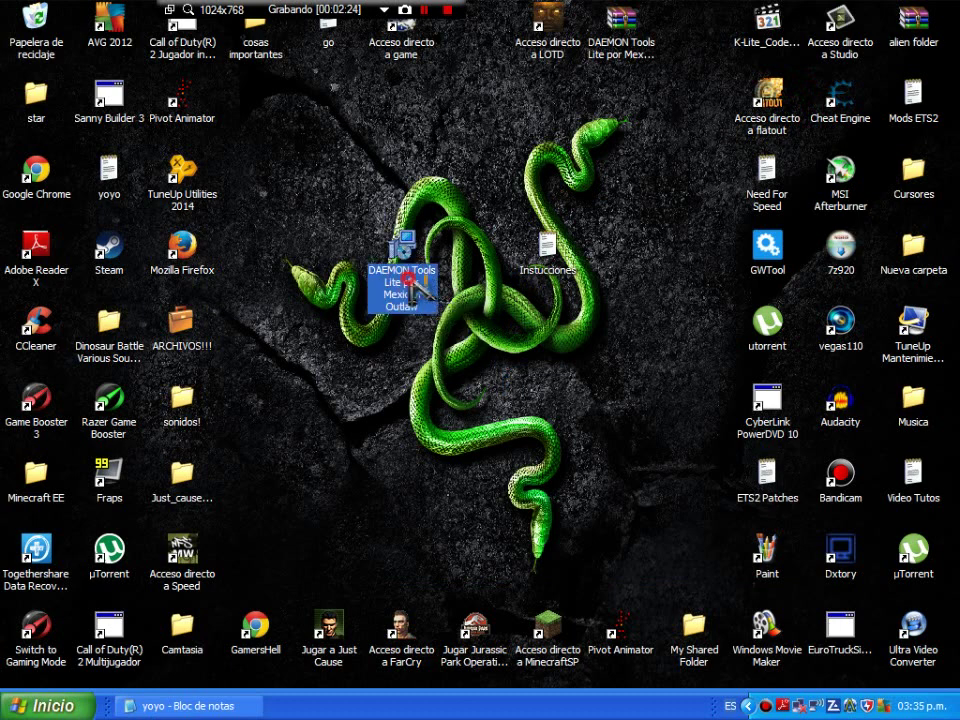
{"action": "key", "text": "F2"}
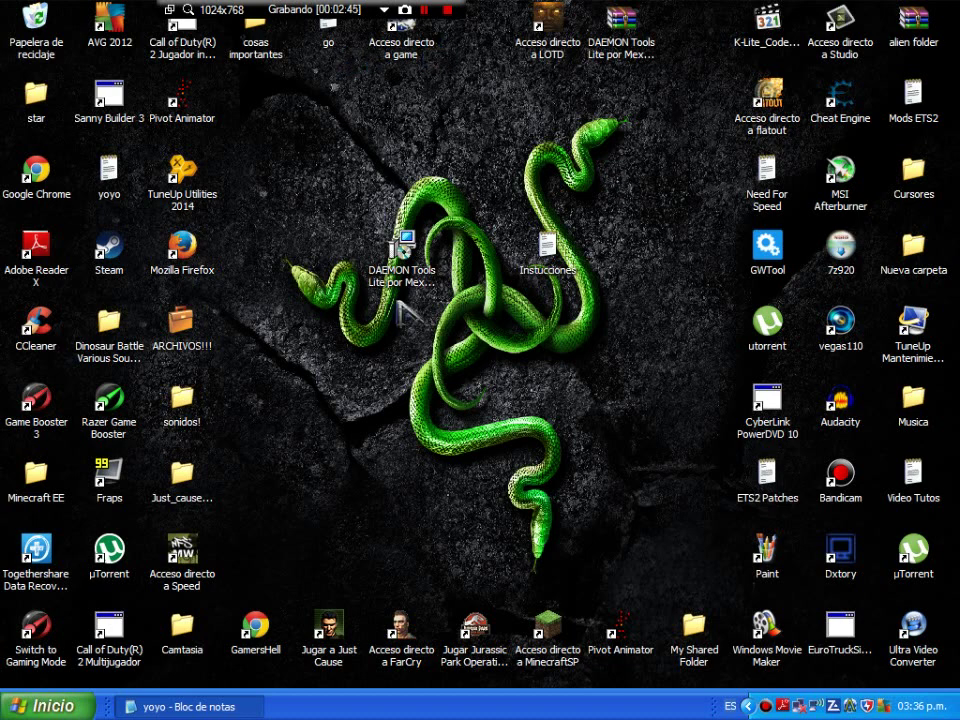
{"action": "left_click", "coordinate": [423, 9]}
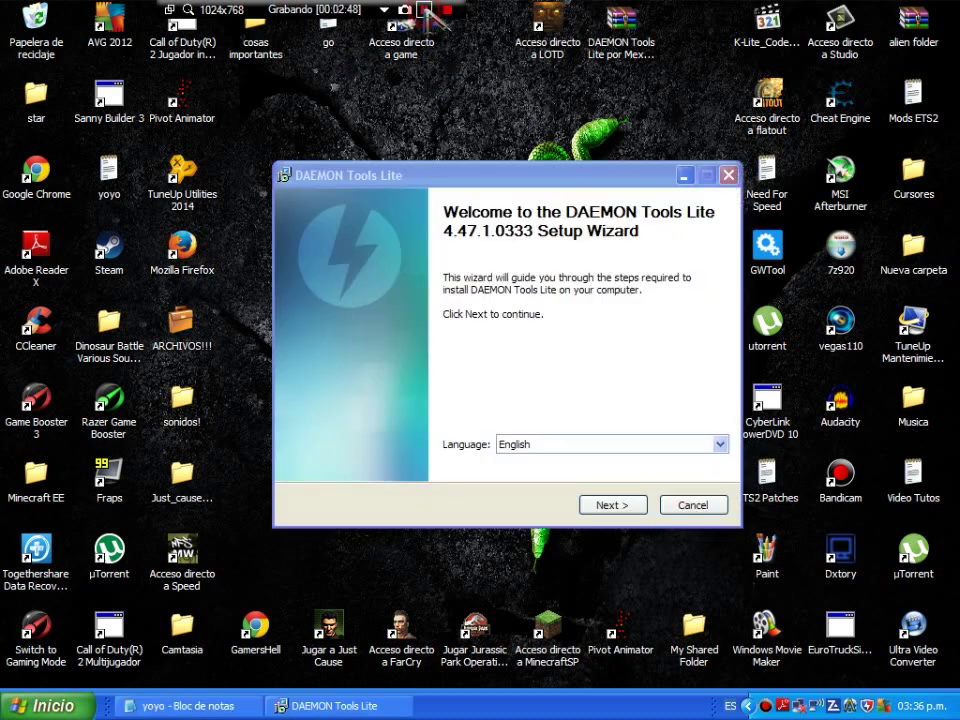
Move the setup wizard higher on the desktop and set its language to Spanish (Español)
{"action": "left_click_drag", "start_coordinate": [478, 172], "coordinate": [507, 103]}
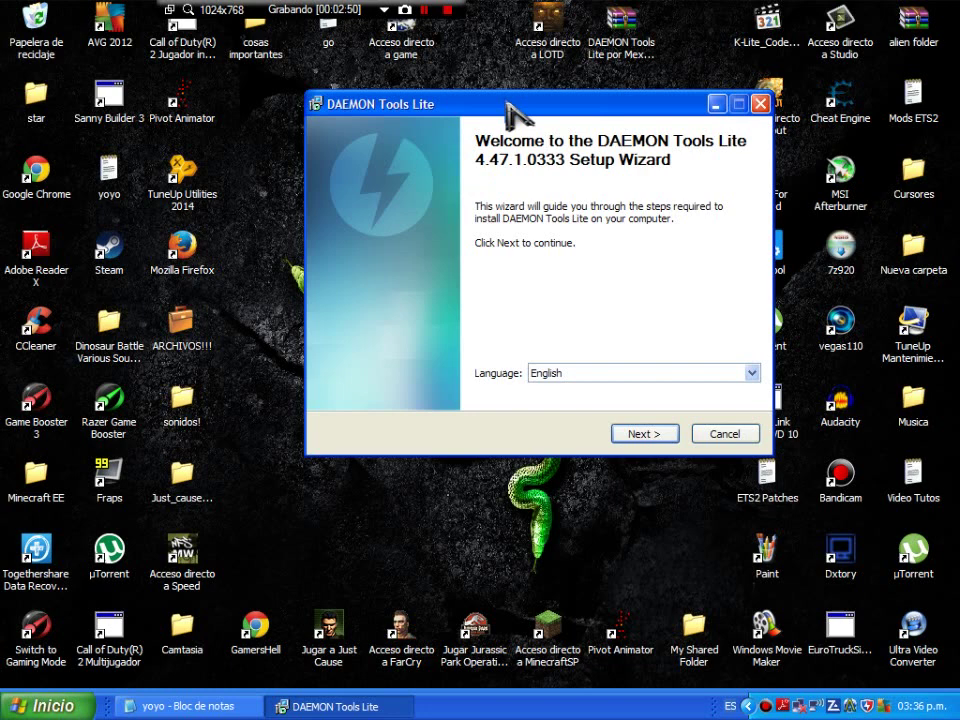
{"action": "left_click", "coordinate": [750, 372]}
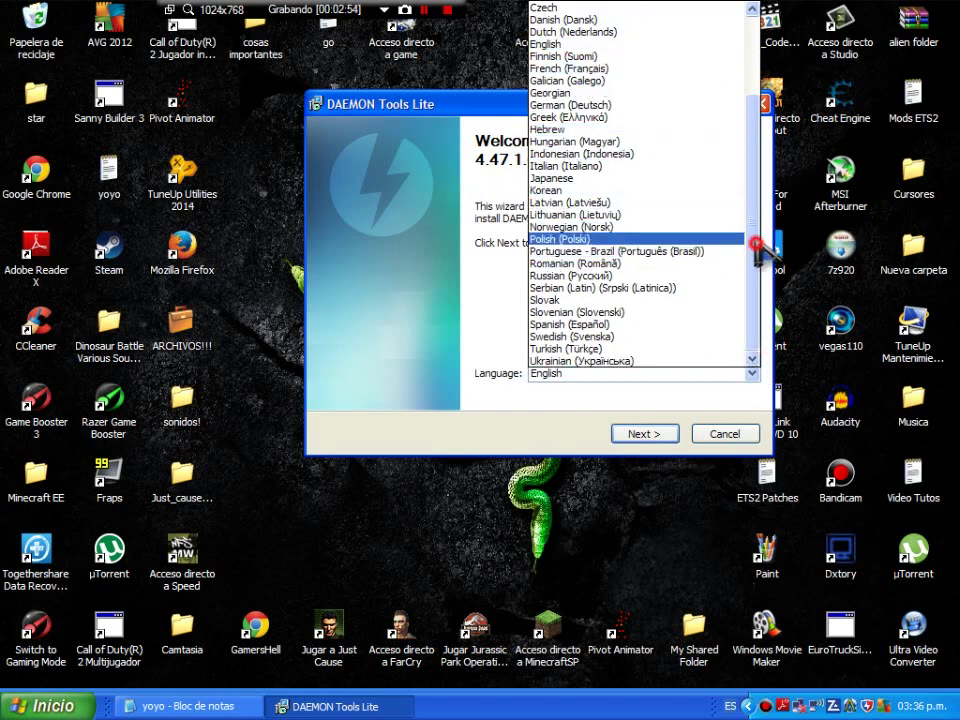
{"action": "left_click_drag", "start_coordinate": [754, 246], "coordinate": [772, 92]}
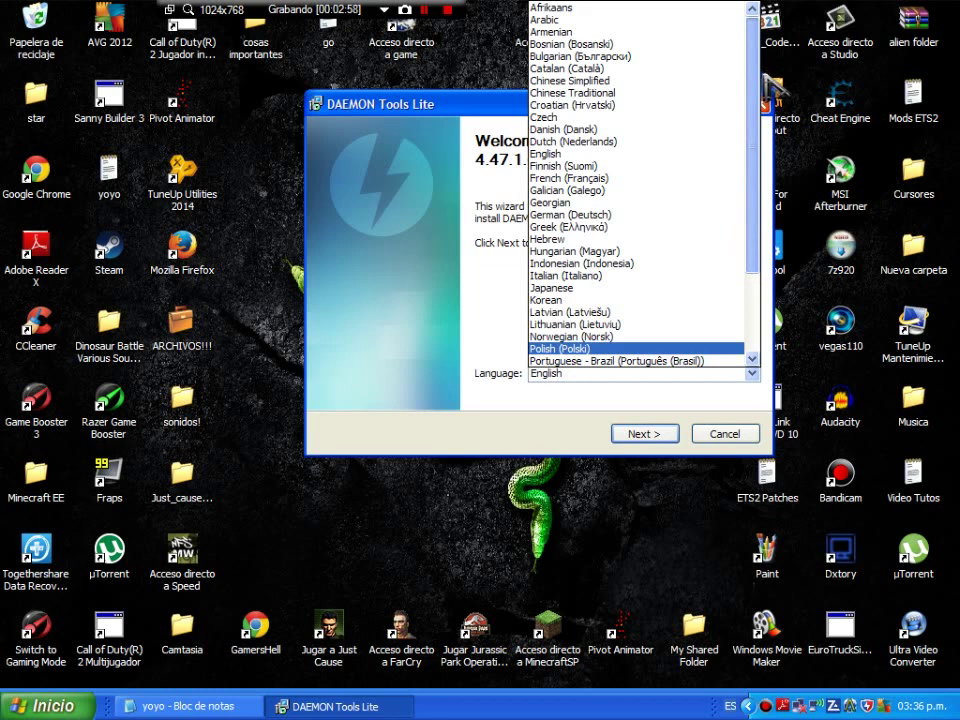
{"action": "scroll", "coordinate": [750, 280], "scroll_direction": "down", "scroll_amount": 3}
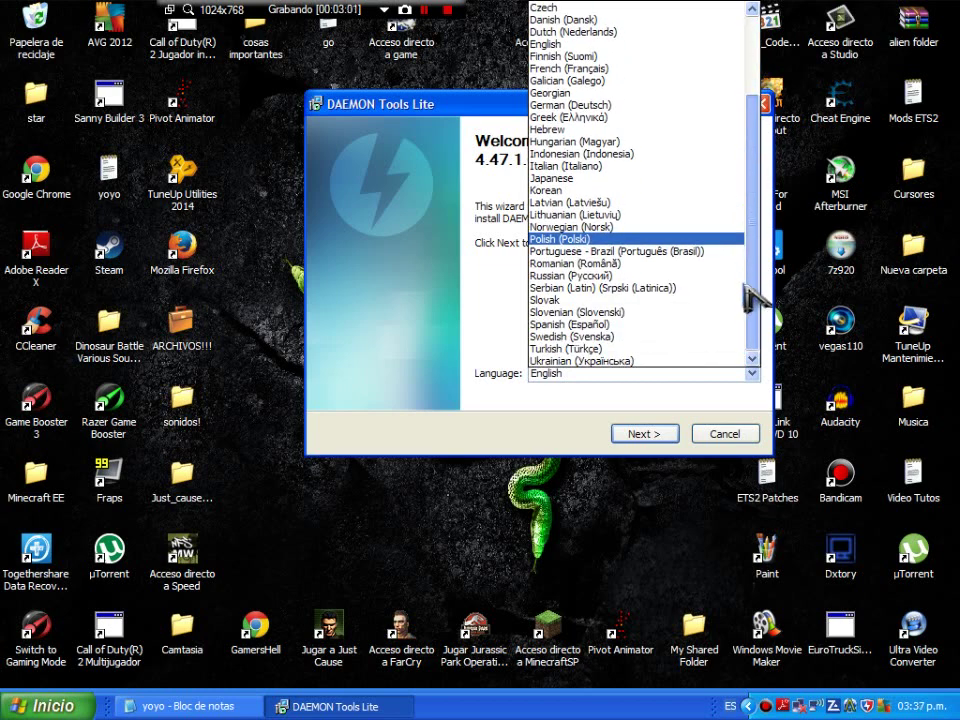
{"action": "left_click", "coordinate": [625, 324]}
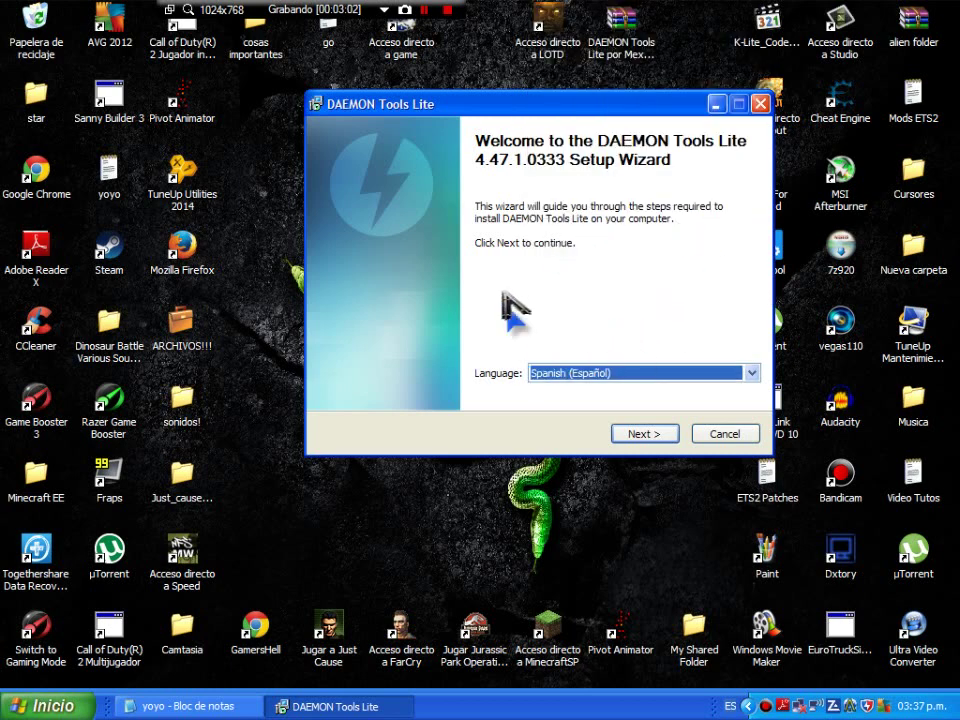
Bring back the yoyo note, append "escogan espanol" after "setup", and minimize it
{"action": "left_click", "coordinate": [185, 706]}
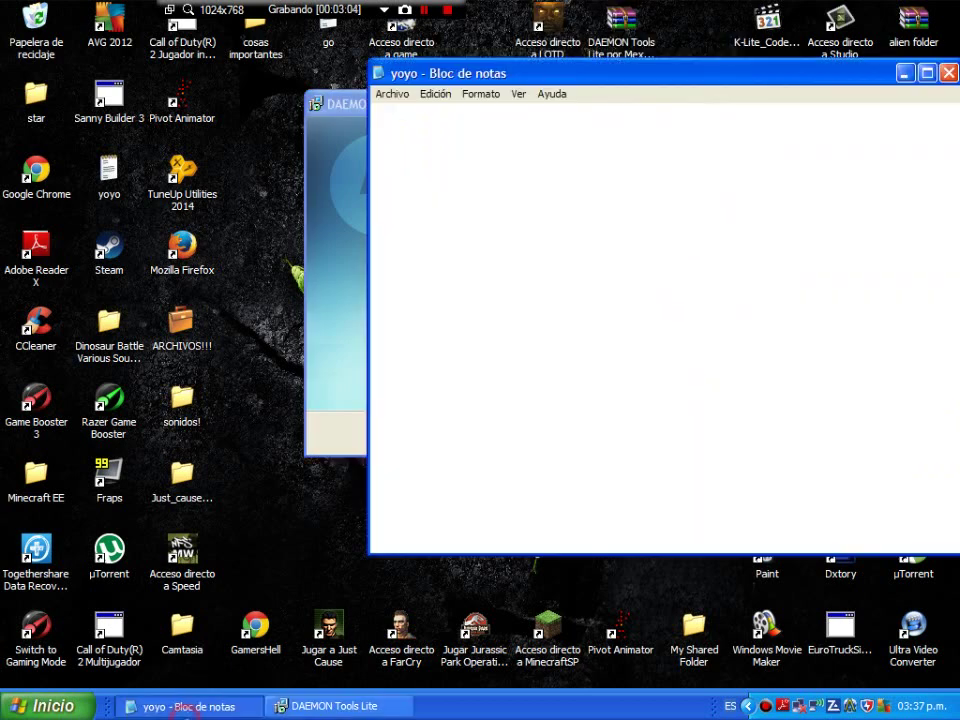
{"action": "type", "text": "es"}
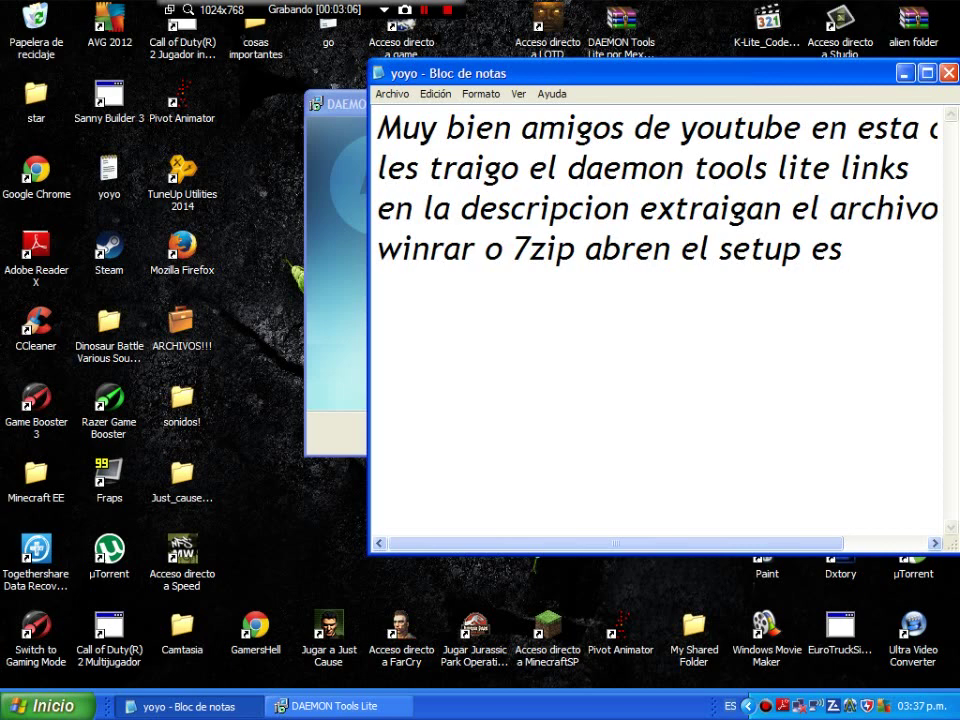
{"action": "type", "text": "cogan "}
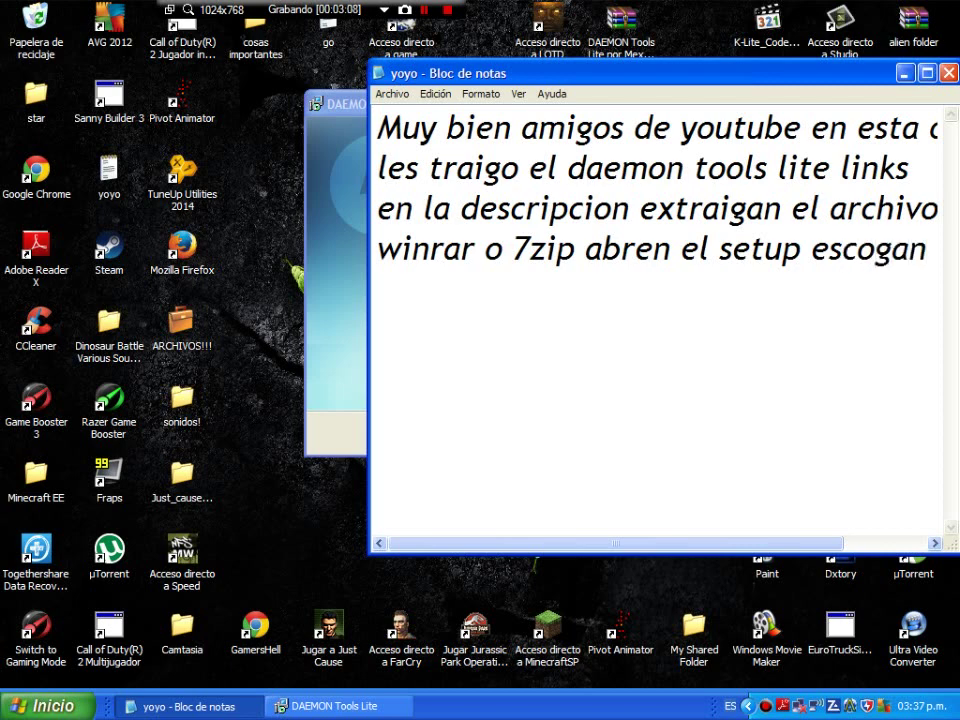
{"action": "type", "text": "espa"}
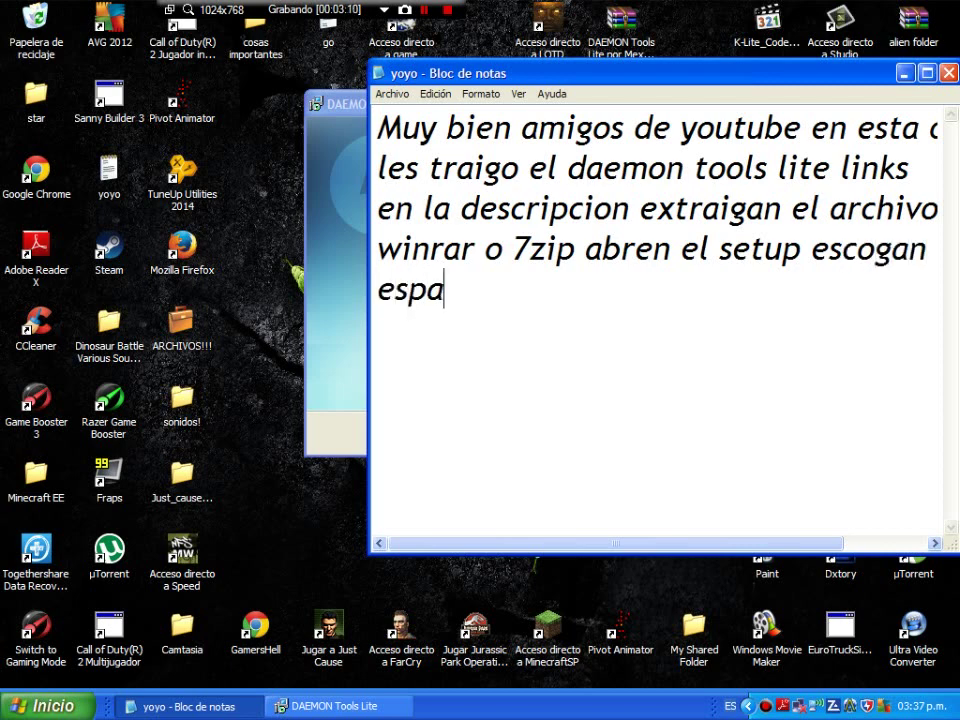
{"action": "type", "text": "nol"}
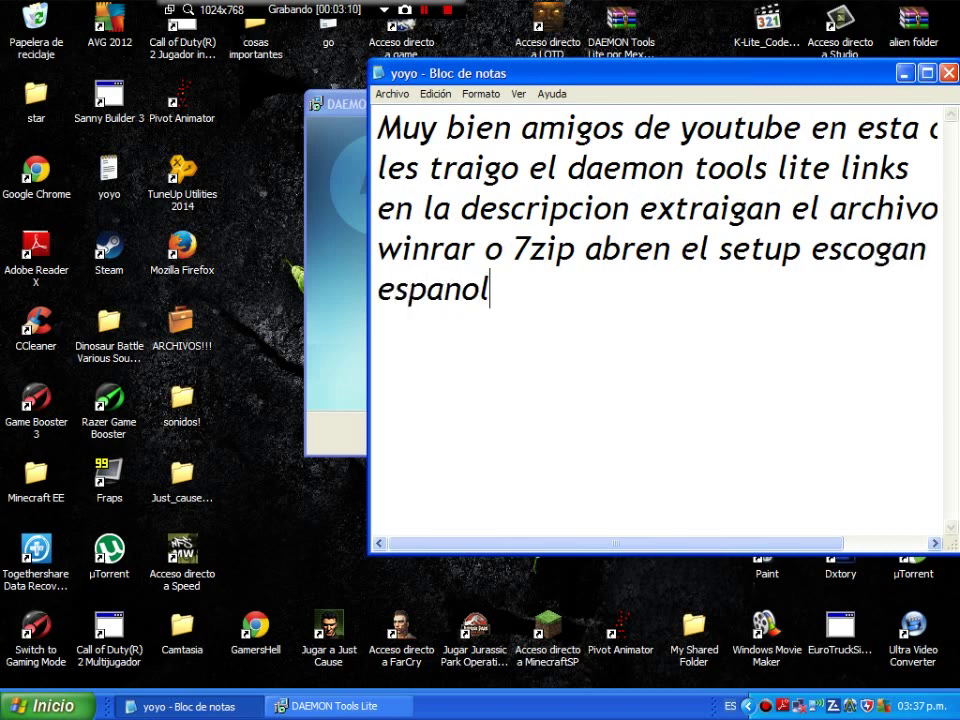
{"action": "left_click", "coordinate": [909, 70]}
Accept the DAEMON Tools Lite license agreement and continue the setup with the Free License
{"action": "left_click", "coordinate": [645, 436]}
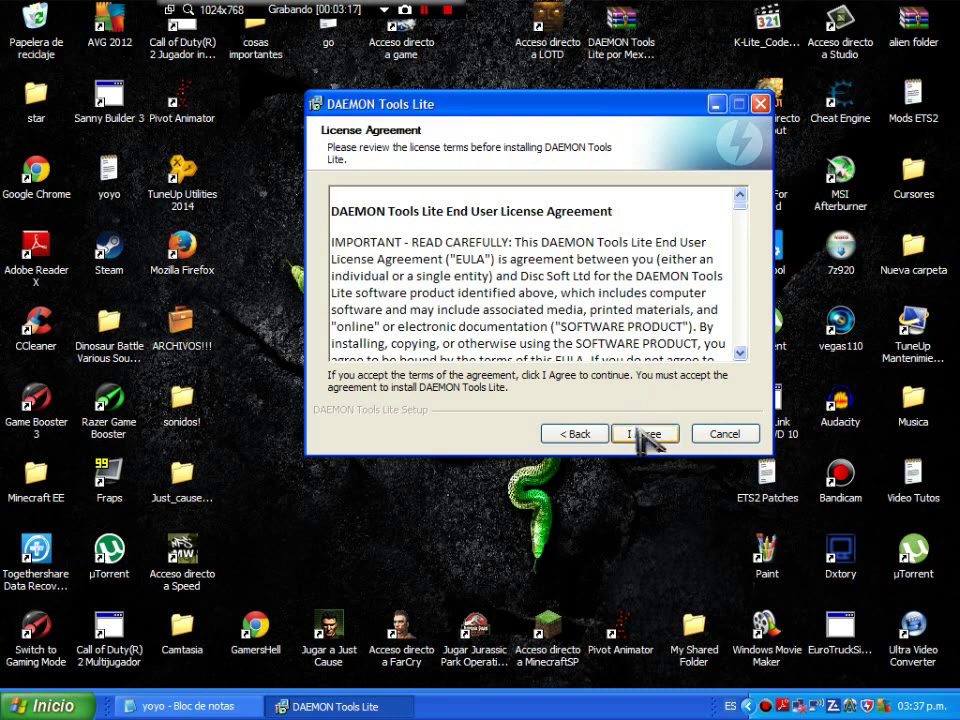
{"action": "left_click", "coordinate": [641, 433]}
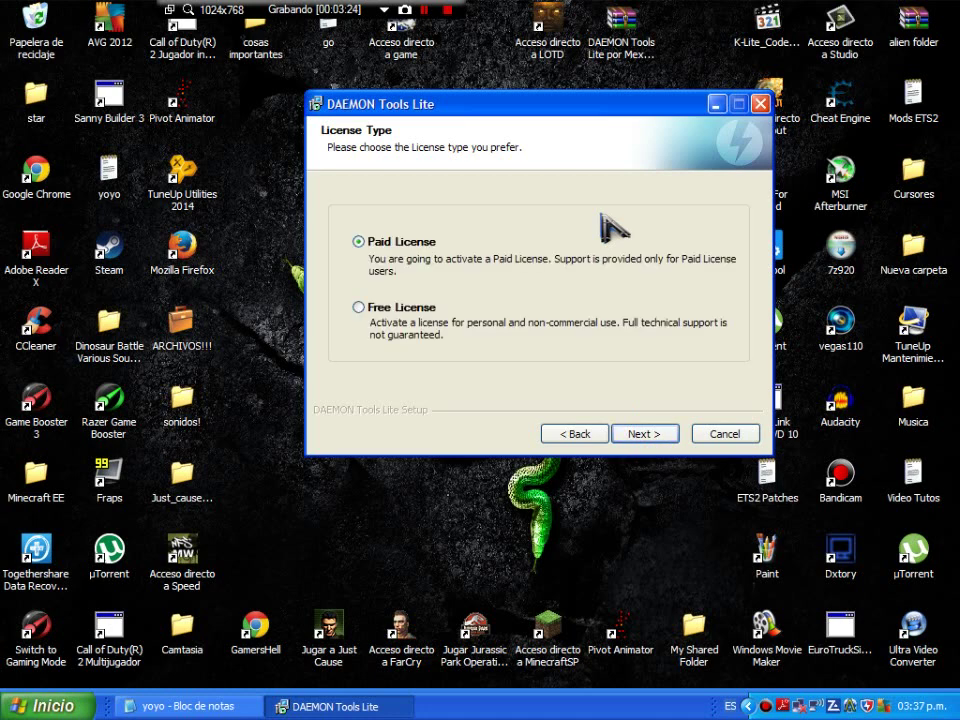
{"action": "left_click", "coordinate": [416, 309]}
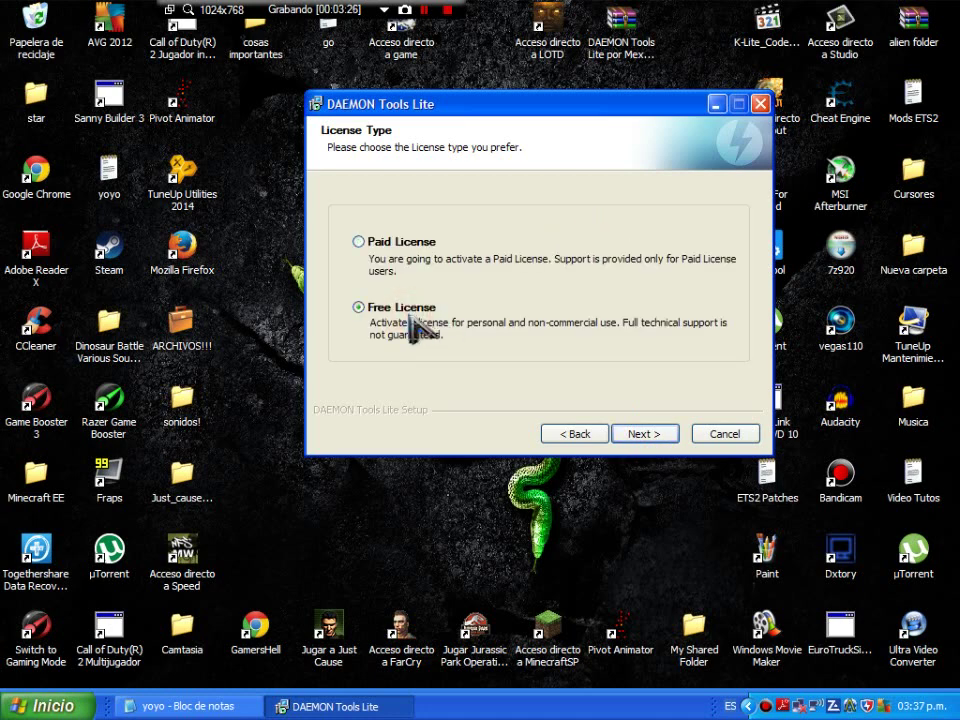
{"action": "left_click", "coordinate": [643, 435]}
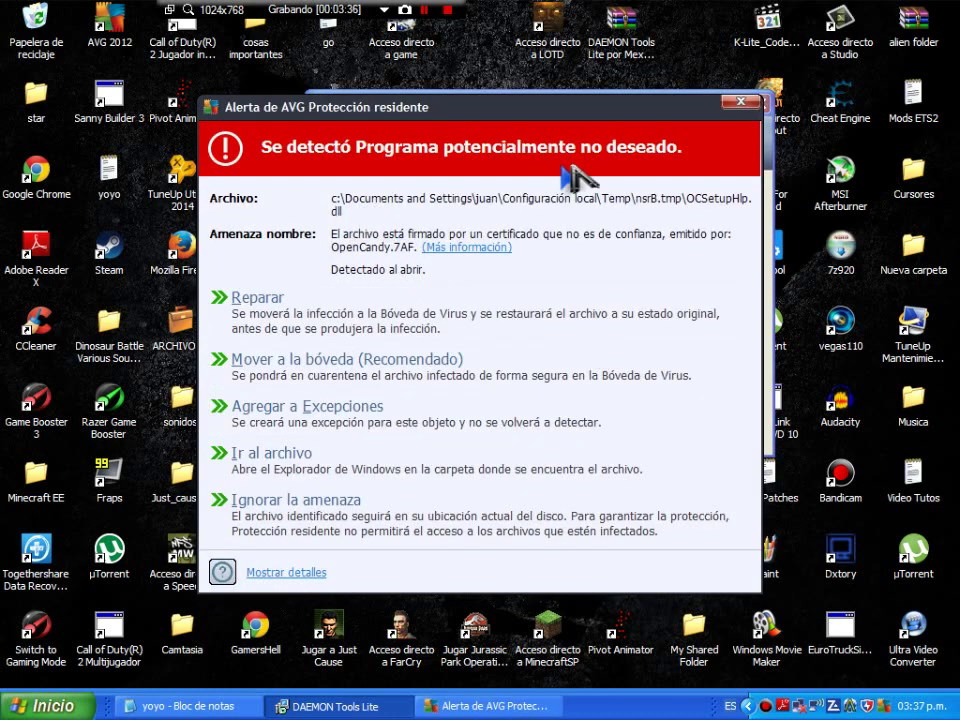
Reopen the yoyo note, move the AVG alert off it, and append "les recomiendo que apagen su" after "espanol"
{"action": "left_click", "coordinate": [190, 706]}
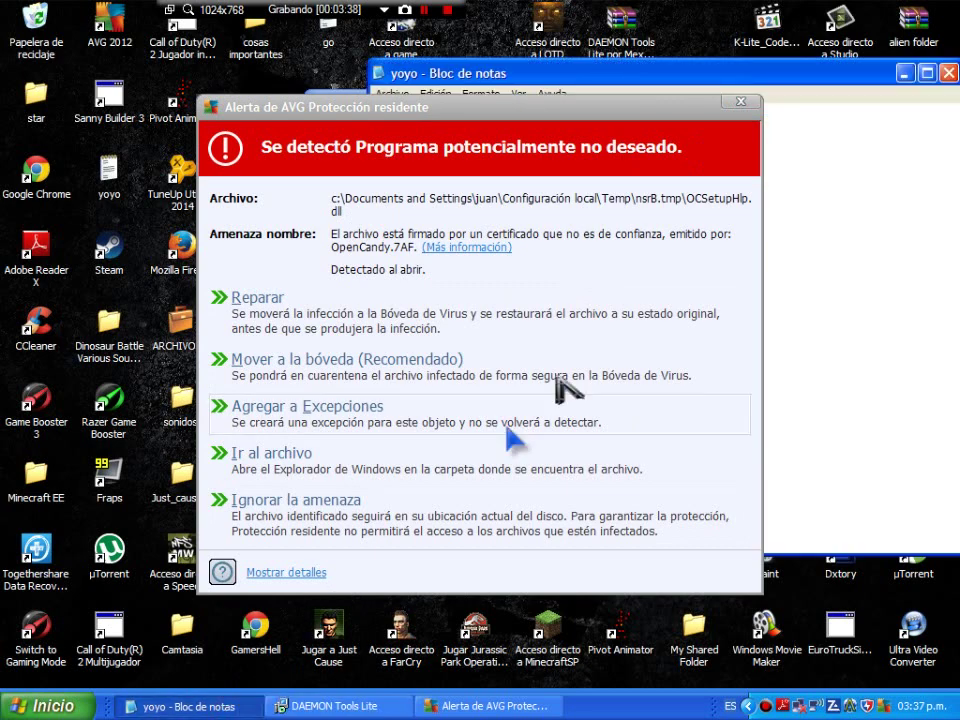
{"action": "left_click_drag", "start_coordinate": [707, 107], "coordinate": [287, 67]}
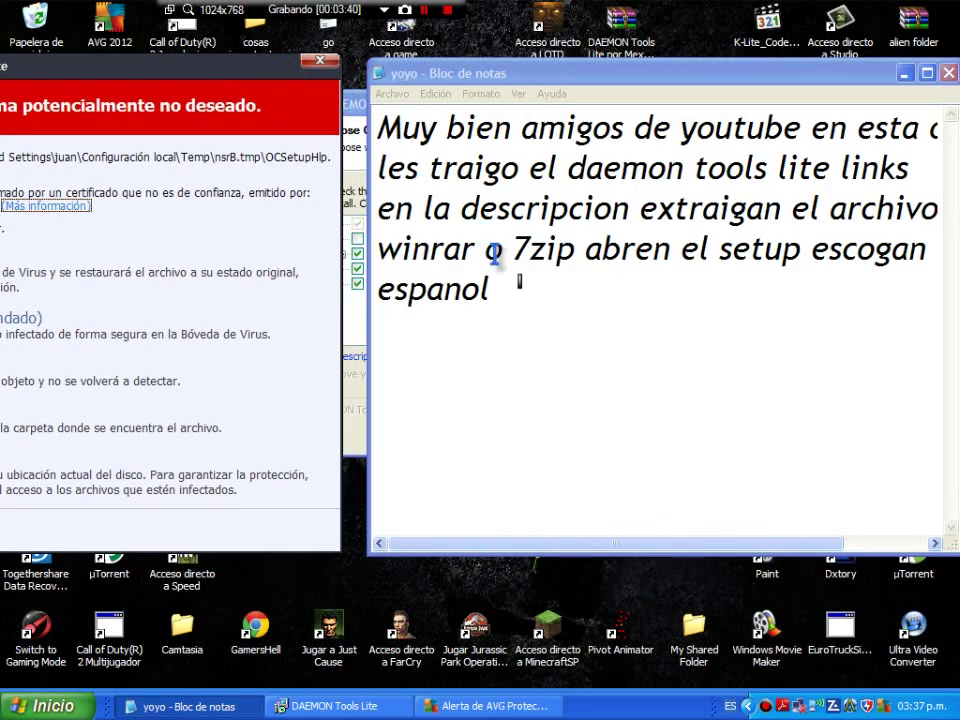
{"action": "left_click", "coordinate": [546, 311]}
{"action": "type", "text": "les"}
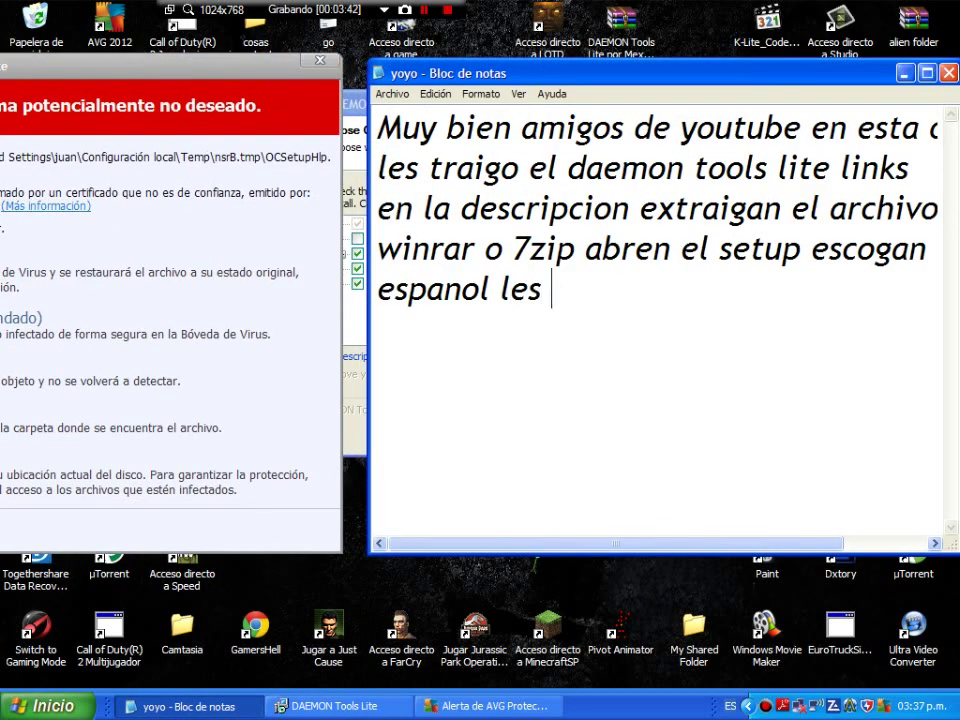
{"action": "type", "text": " recom"}
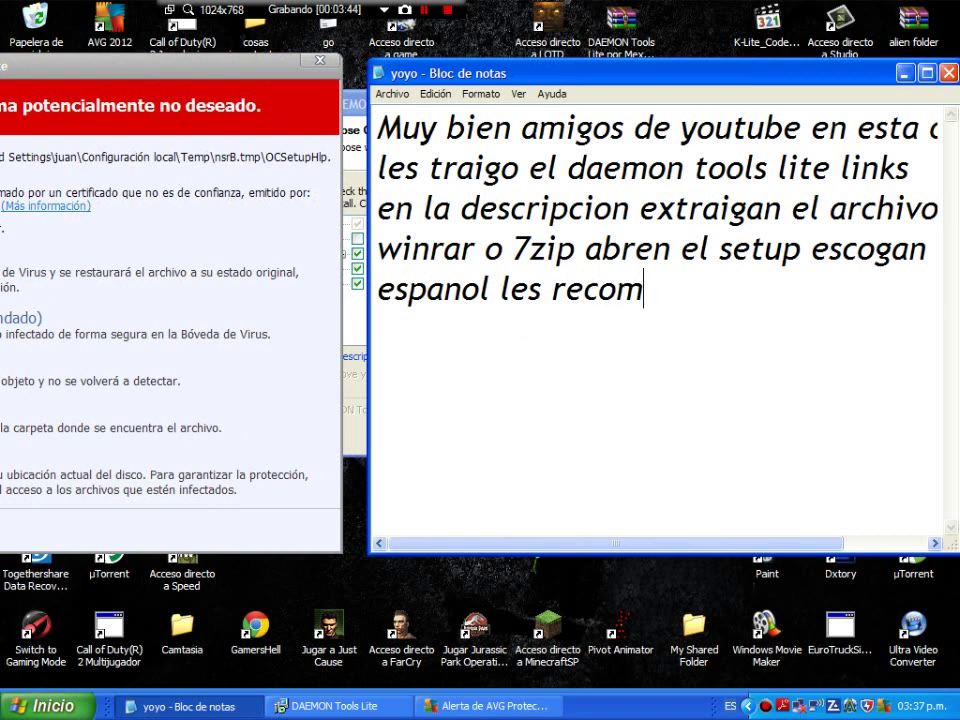
{"action": "type", "text": "iendo "}
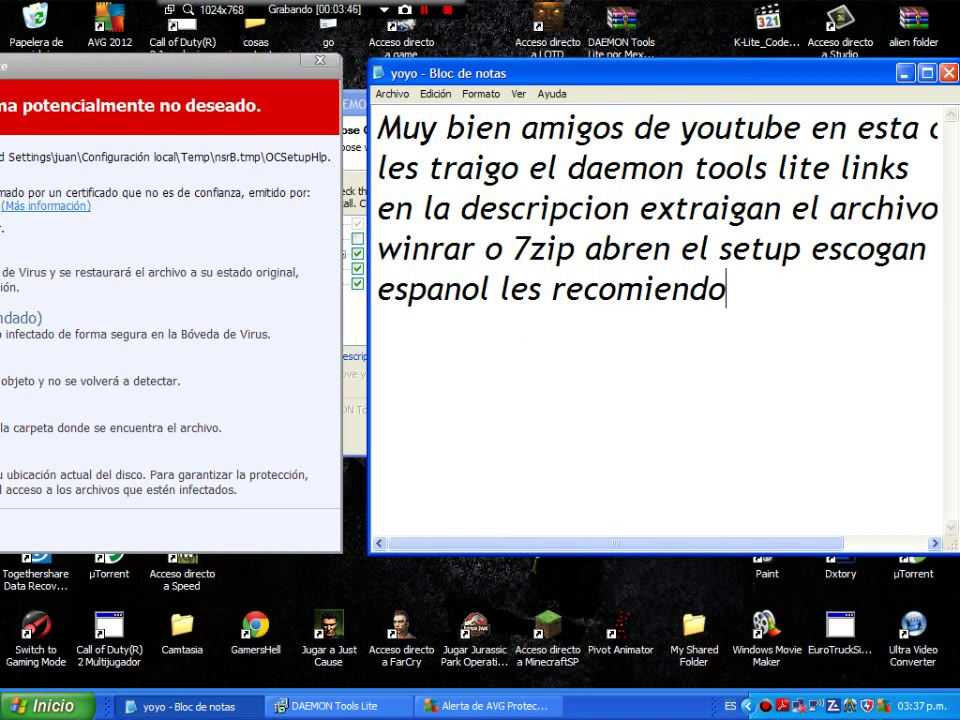
{"action": "type", "text": "que "}
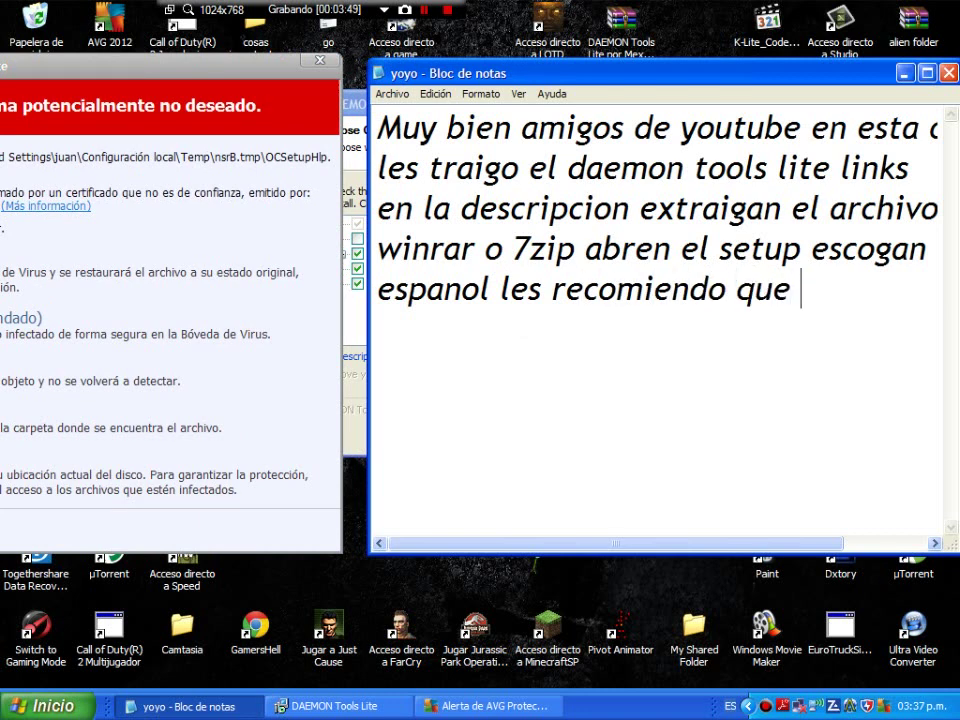
{"action": "type", "text": "apagen "}
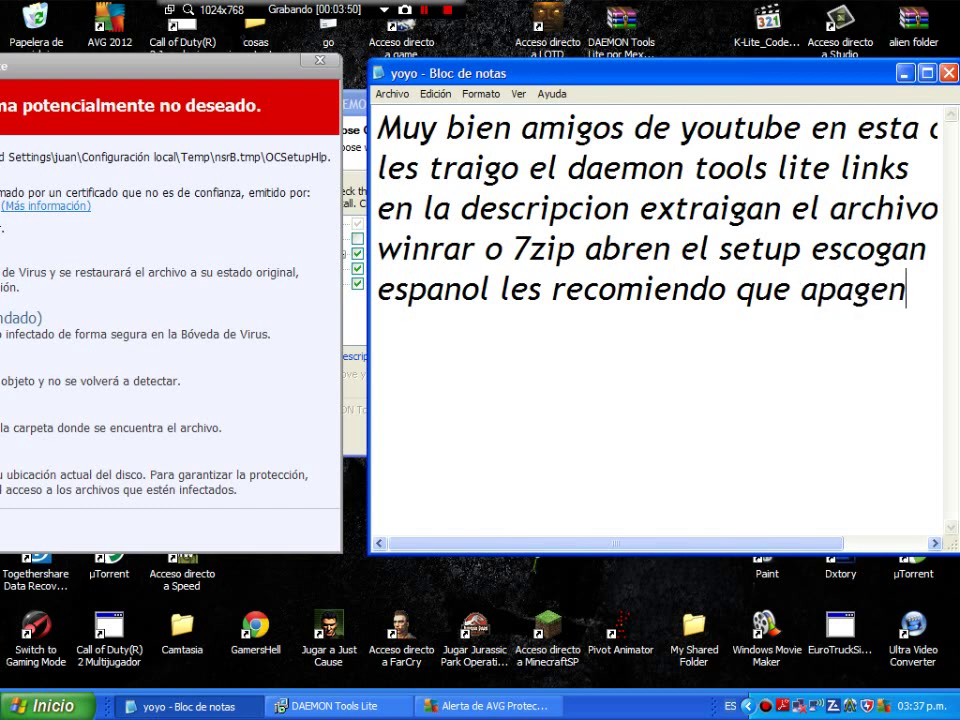
{"action": "type", "text": "su"}
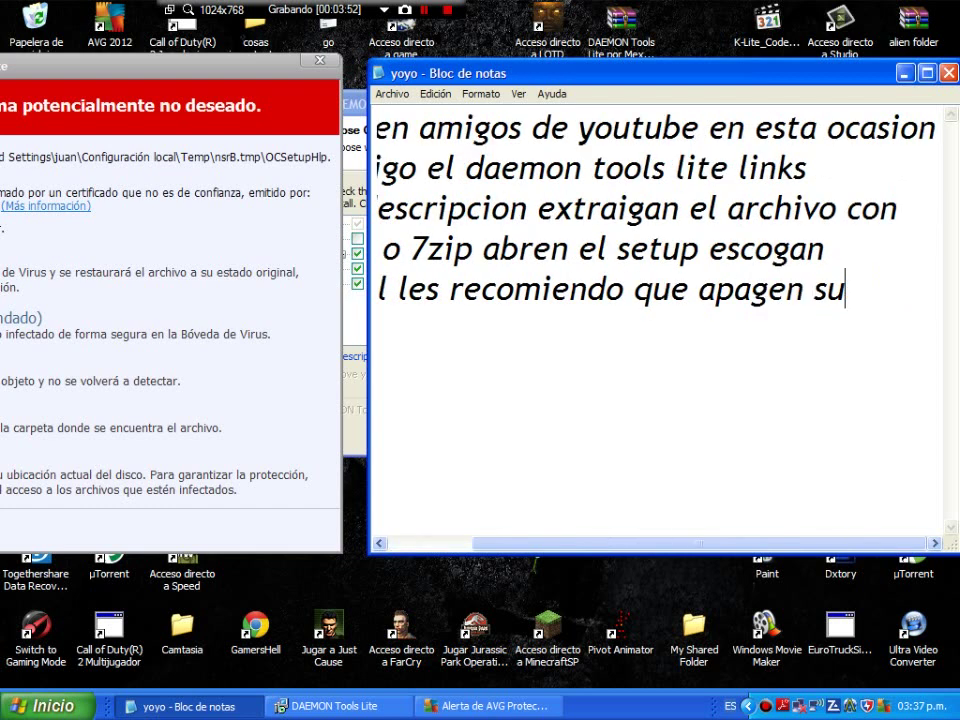
Continue the note on a new line with "antivirus porque lo detecta como"
{"action": "key", "text": "Return"}
{"action": "type", "text": "anti"}
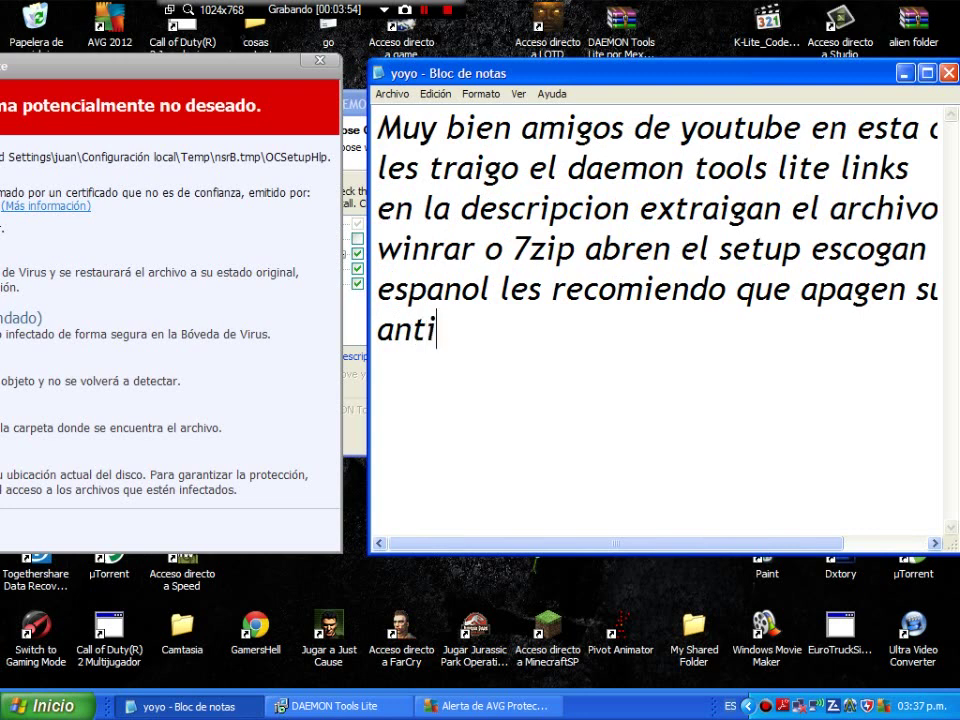
{"action": "type", "text": "virus"}
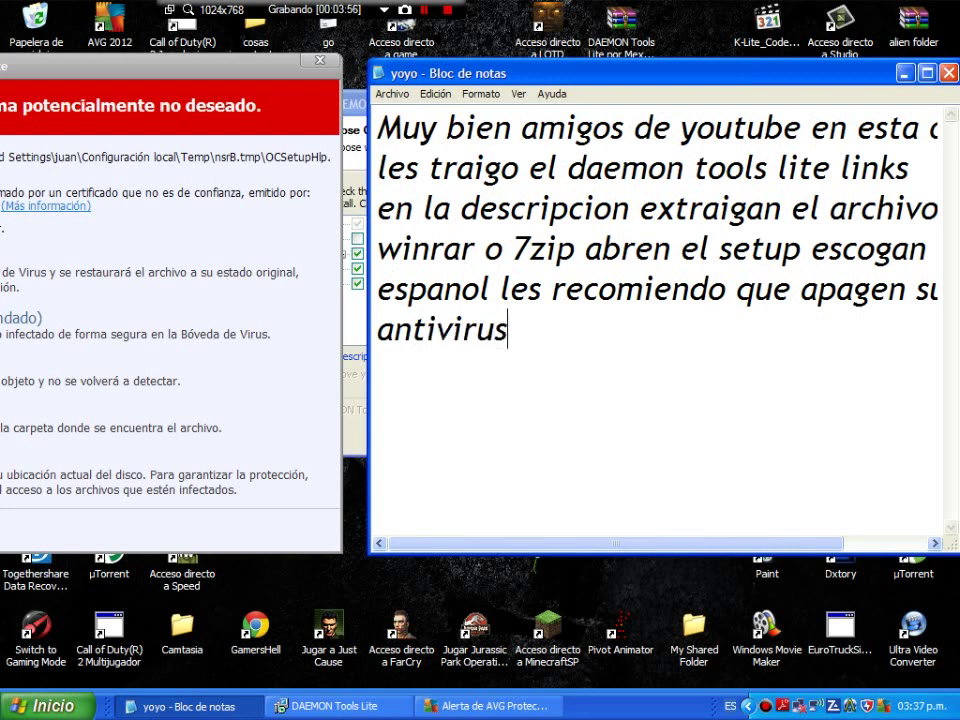
{"action": "type", "text": " por"}
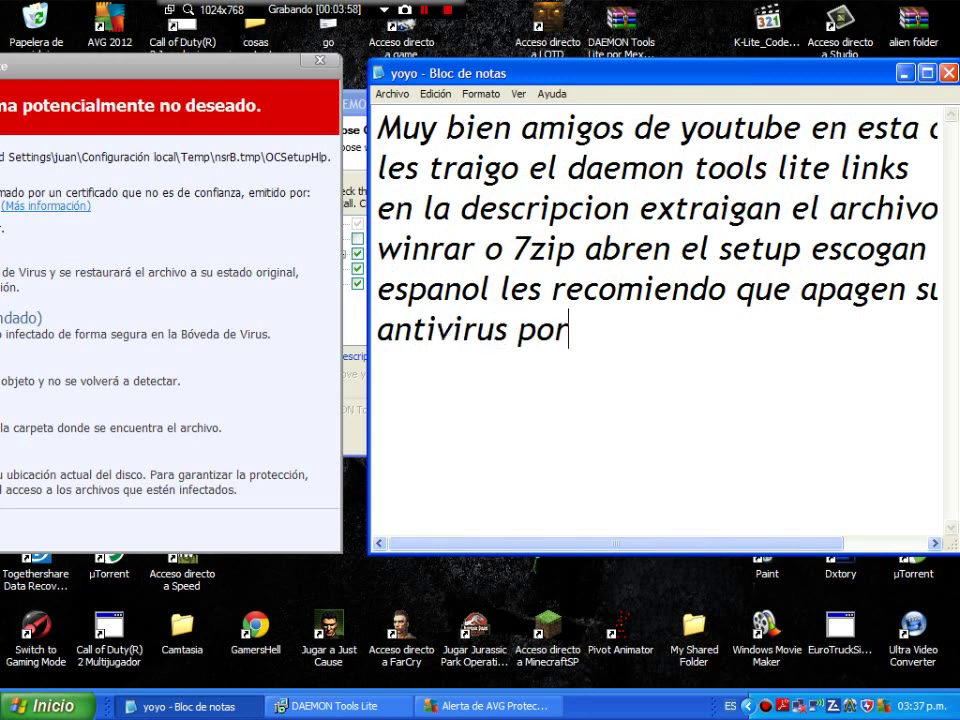
{"action": "type", "text": "que lo det"}
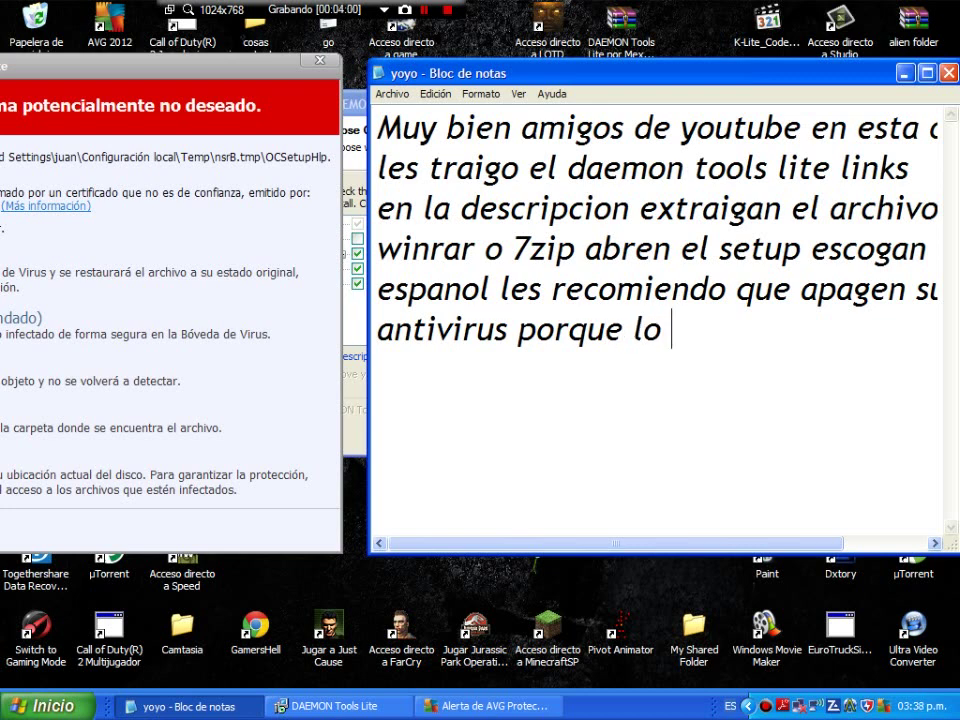
{"action": "type", "text": "ct"}
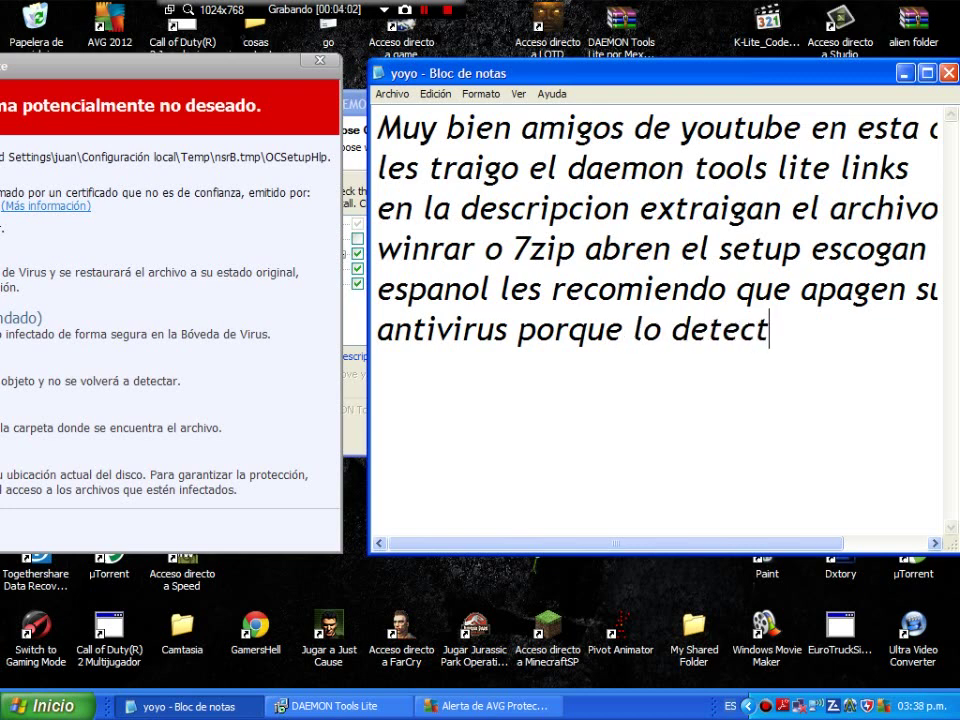
{"action": "type", "text": "a como"}
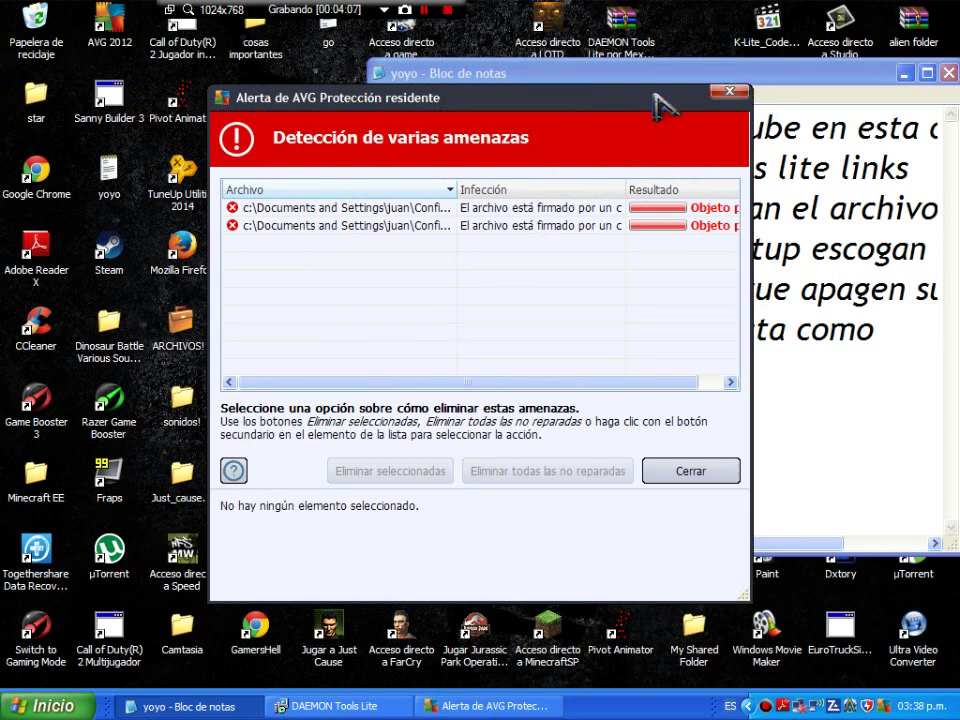
Move the AVG multiple-threat alert clear of the note and end the note's last line with "virus"
{"action": "left_click_drag", "start_coordinate": [656, 97], "coordinate": [439, 25]}
{"action": "left_click", "coordinate": [882, 337]}
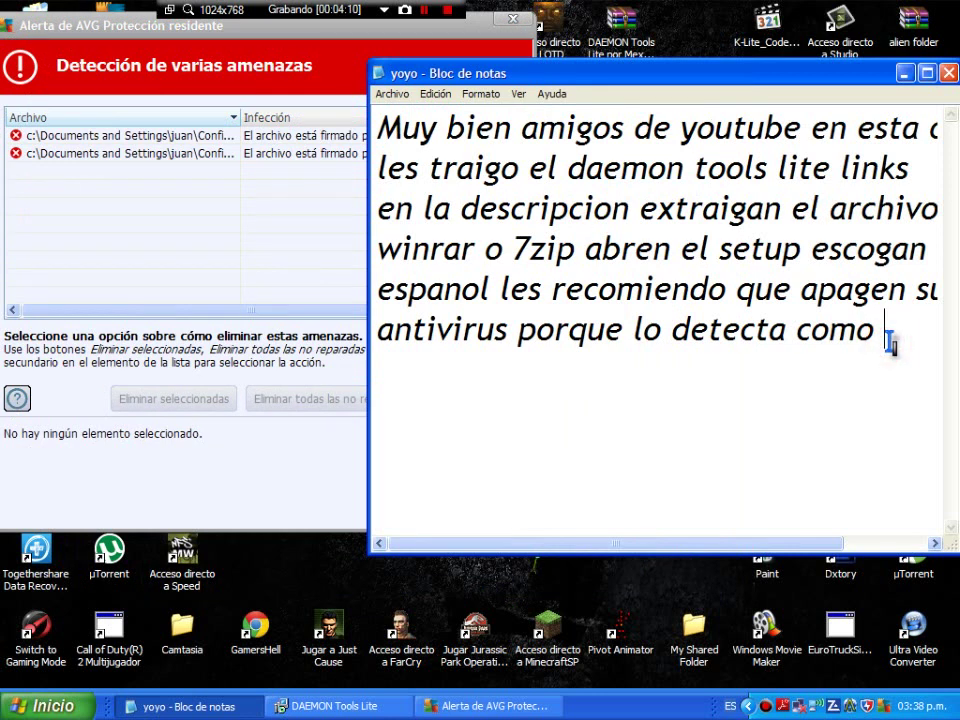
{"action": "type", "text": "viru"}
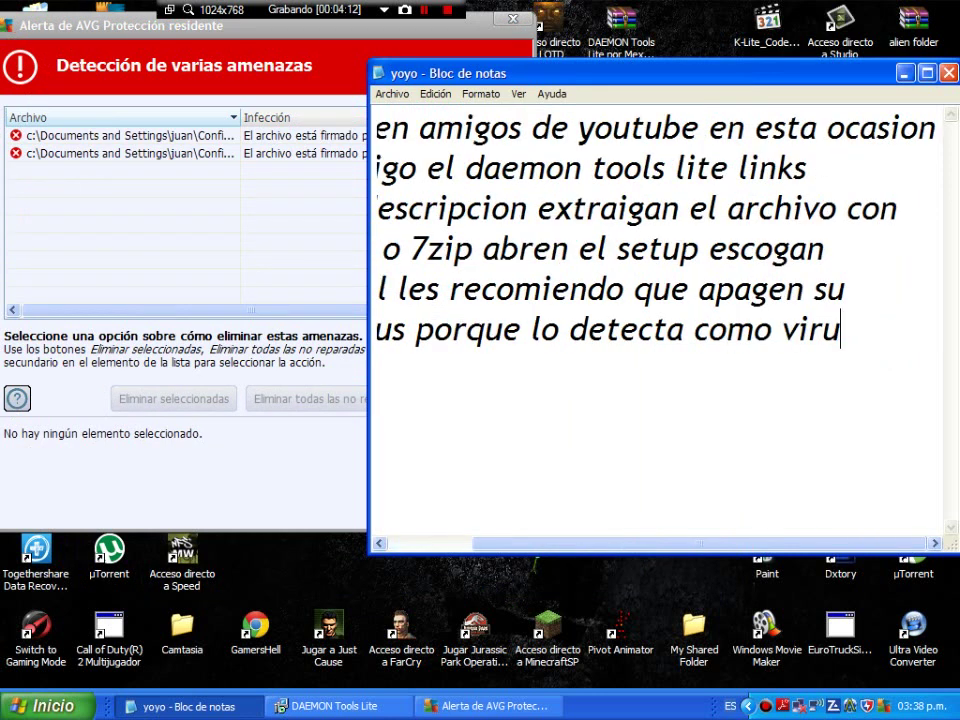
{"action": "type", "text": "s"}
Temporarily disable AVG protection until restart (Hasta el reinicio), including the firewall protection
{"action": "right_click", "coordinate": [884, 706]}
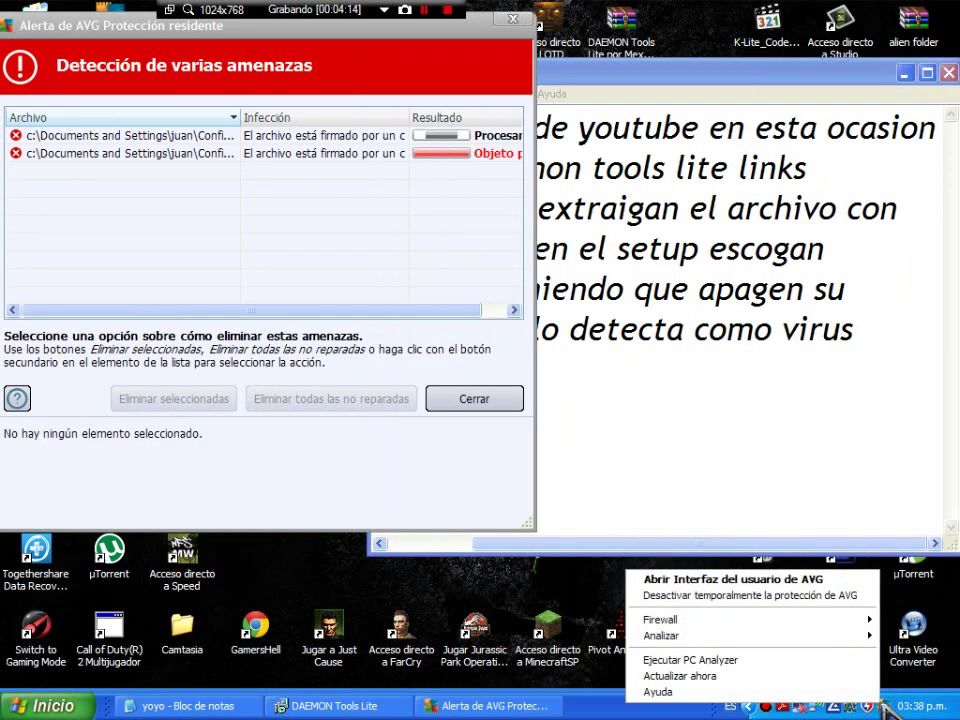
{"action": "left_click", "coordinate": [790, 596]}
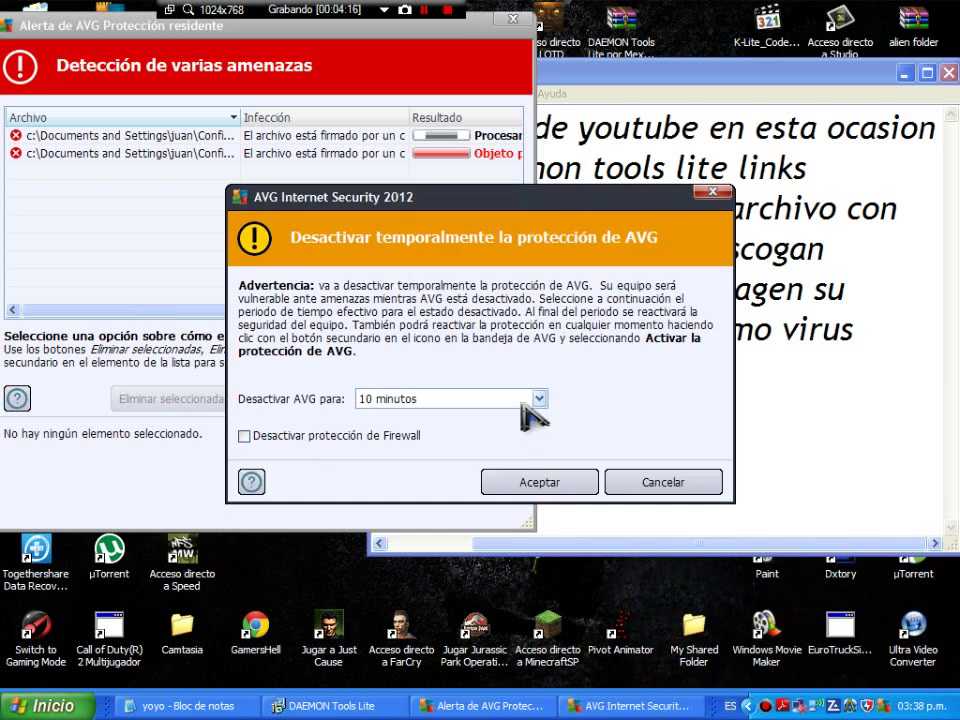
{"action": "left_click", "coordinate": [539, 398]}
{"action": "left_click", "coordinate": [462, 455]}
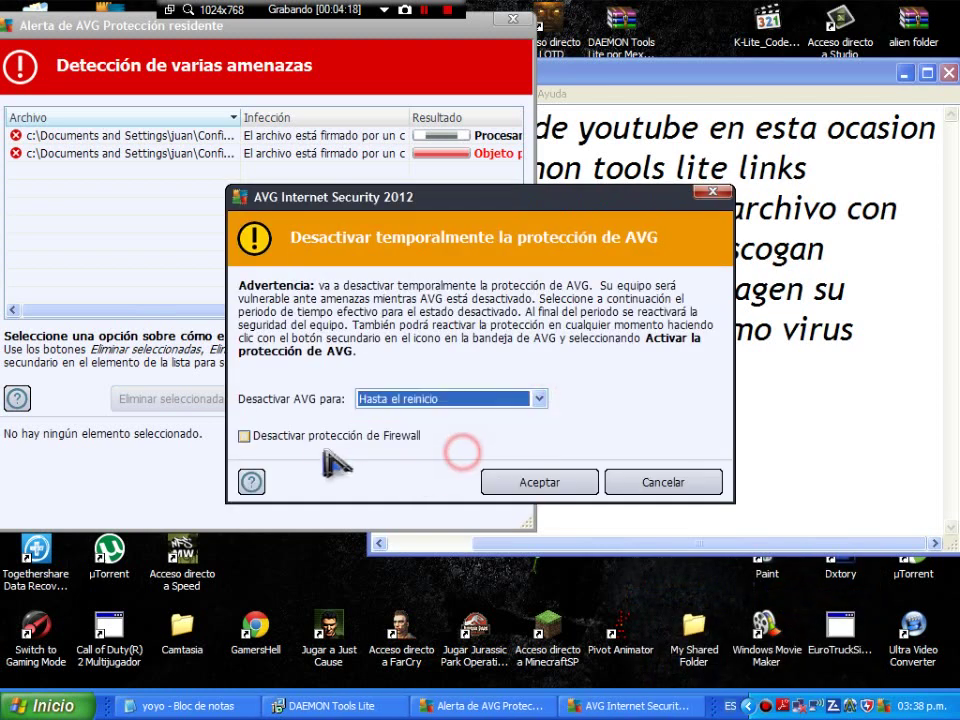
{"action": "left_click", "coordinate": [317, 436]}
{"action": "left_click", "coordinate": [572, 482]}
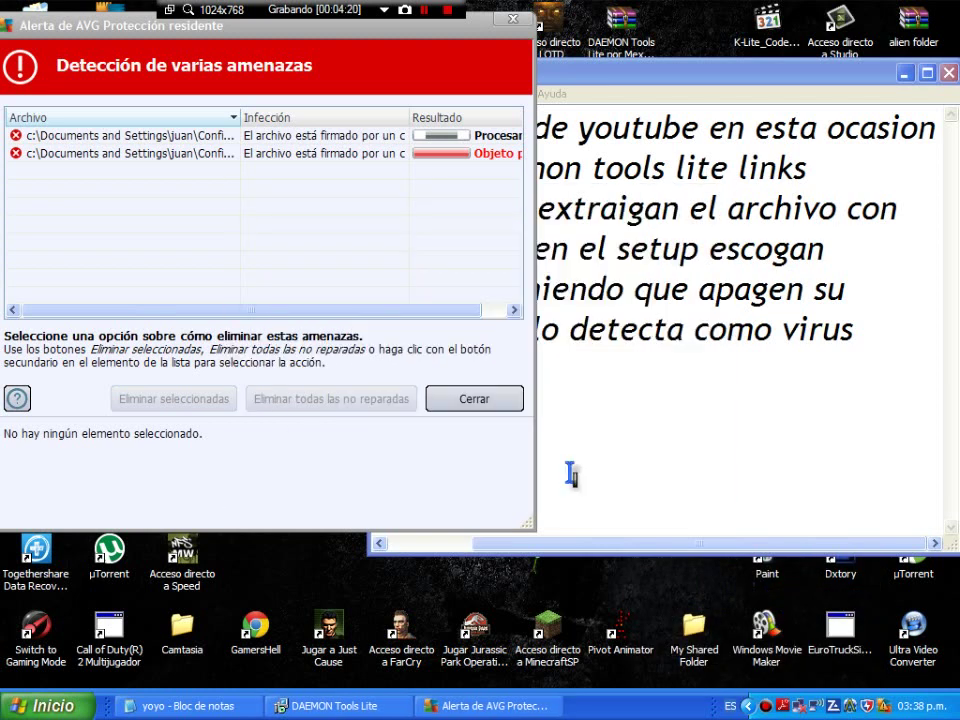
Close the AVG alert listing the detected threats
{"action": "left_click", "coordinate": [472, 29]}
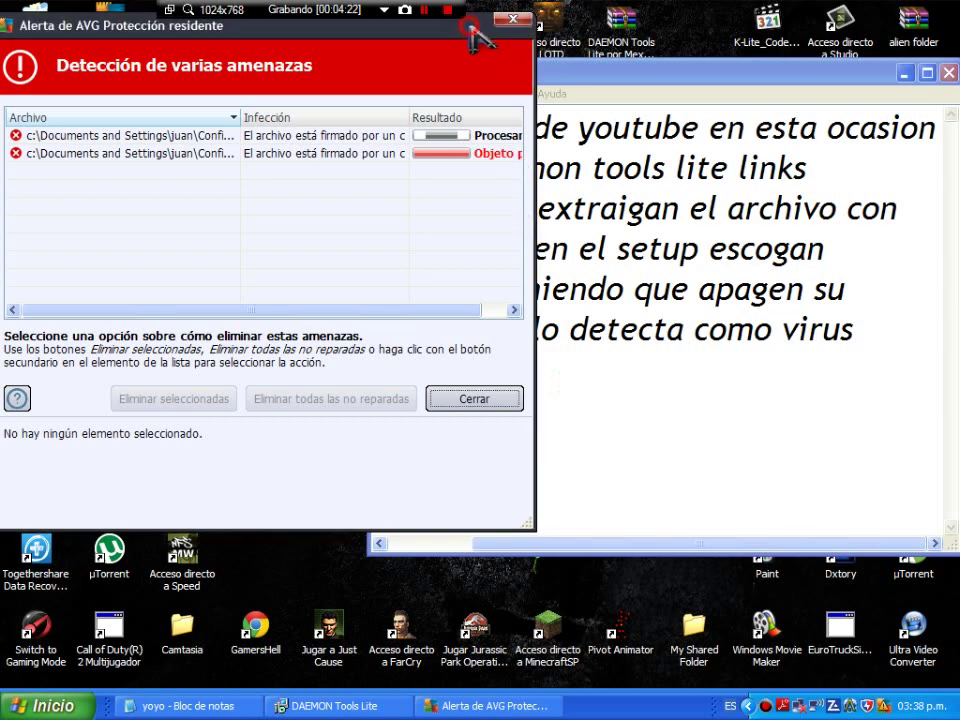
{"action": "left_click_drag", "start_coordinate": [472, 29], "coordinate": [483, 54]}
{"action": "left_click", "coordinate": [523, 44]}
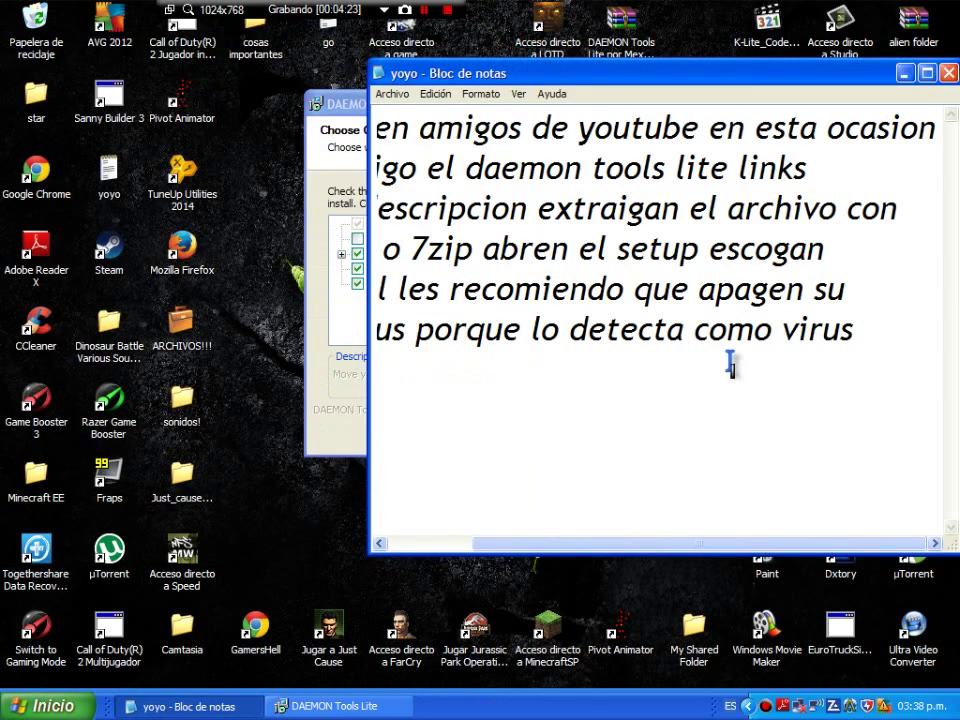
Return to the DAEMON Tools Lite setup and advance to the install location, keeping the default components and allowing MountSpace statistics
{"action": "left_click", "coordinate": [335, 706]}
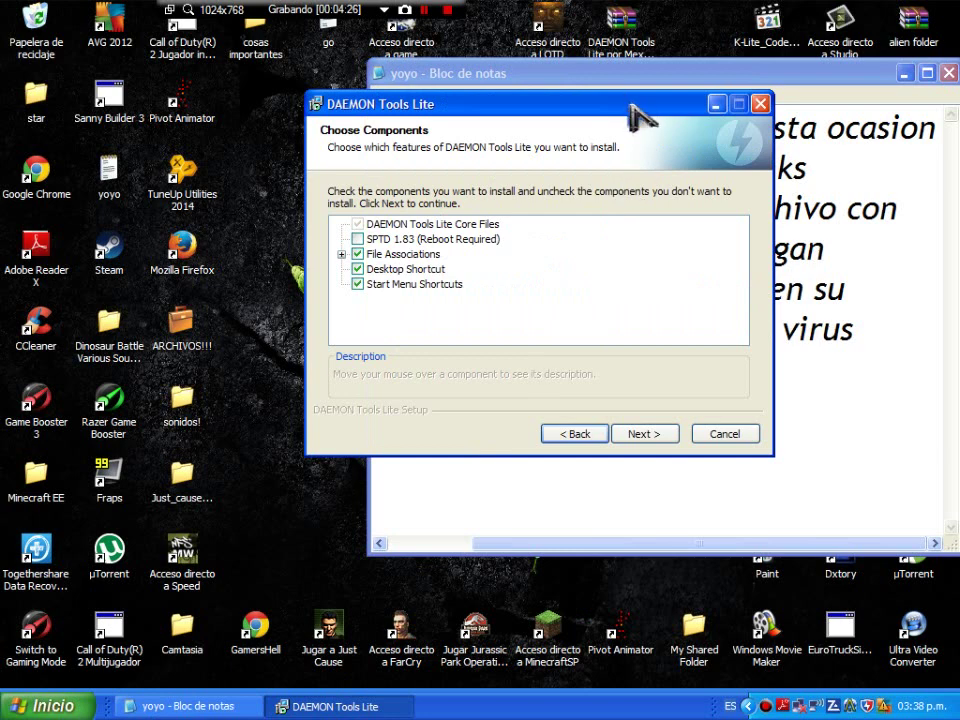
{"action": "left_click_drag", "start_coordinate": [640, 118], "coordinate": [668, 79]}
{"action": "left_click", "coordinate": [669, 394]}
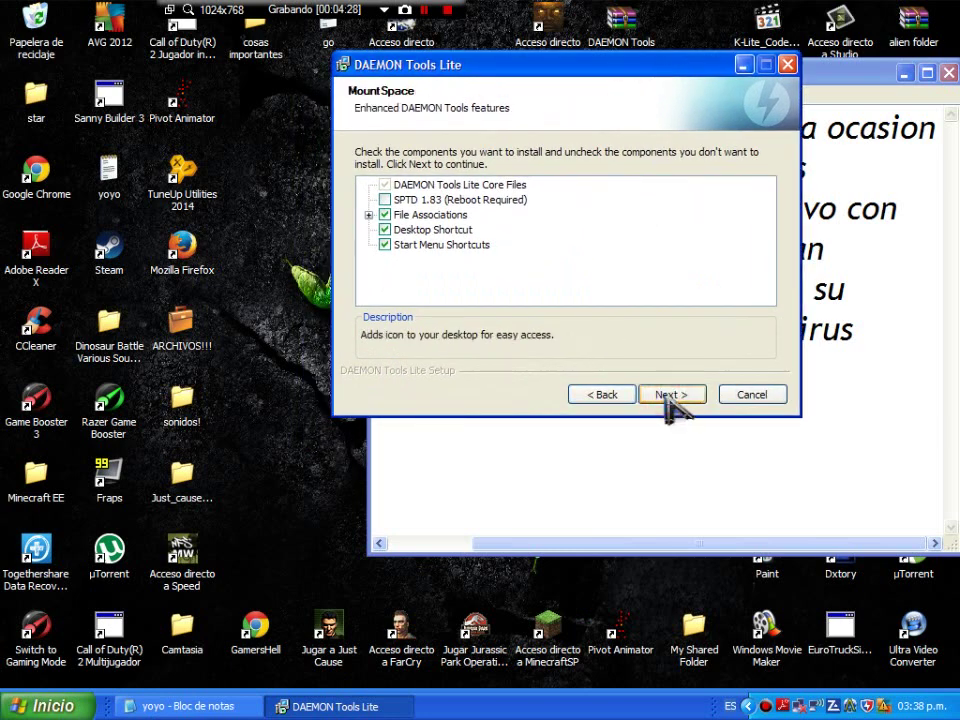
{"action": "left_click", "coordinate": [669, 394]}
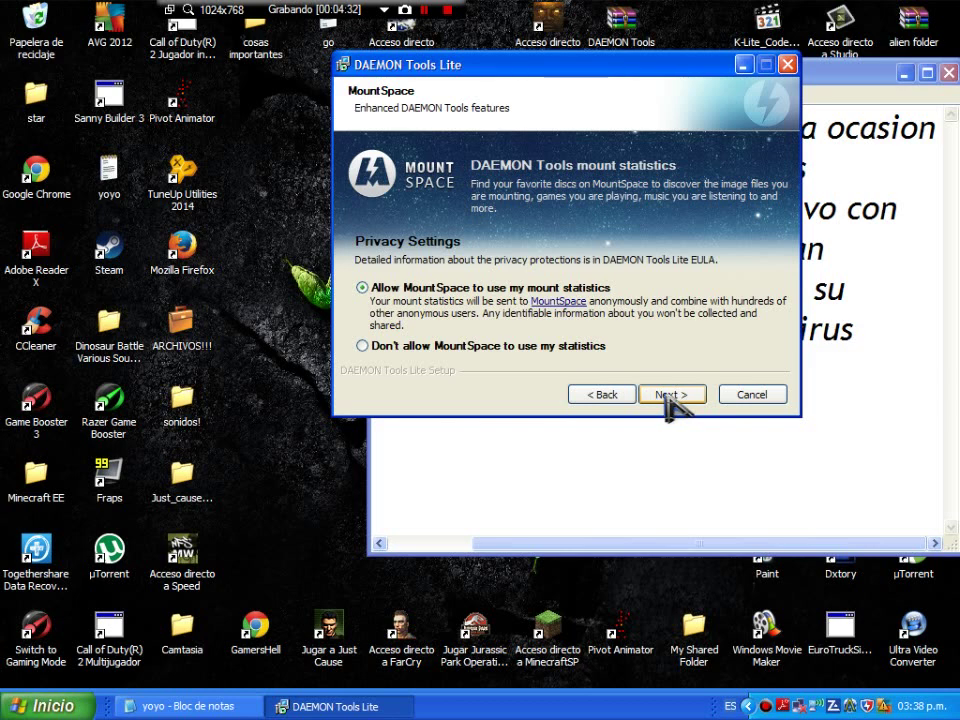
{"action": "left_click", "coordinate": [665, 395]}
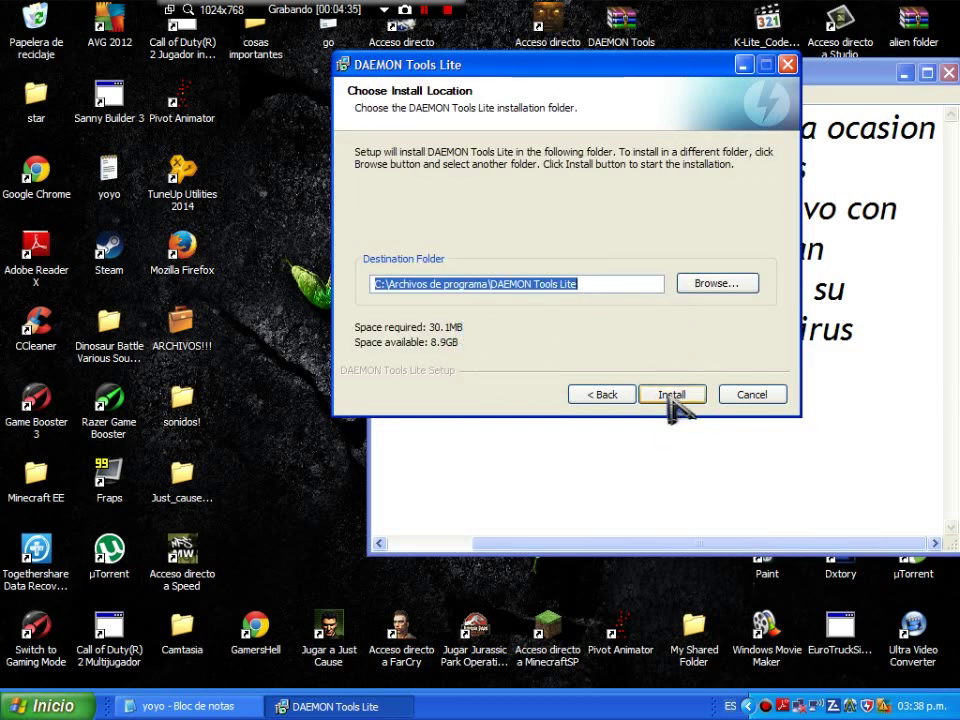
Install DAEMON Tools Lite into the default folder C:\Archivos de programa\DAEMON Tools Lite and let the setup finish
{"action": "left_click", "coordinate": [671, 396]}
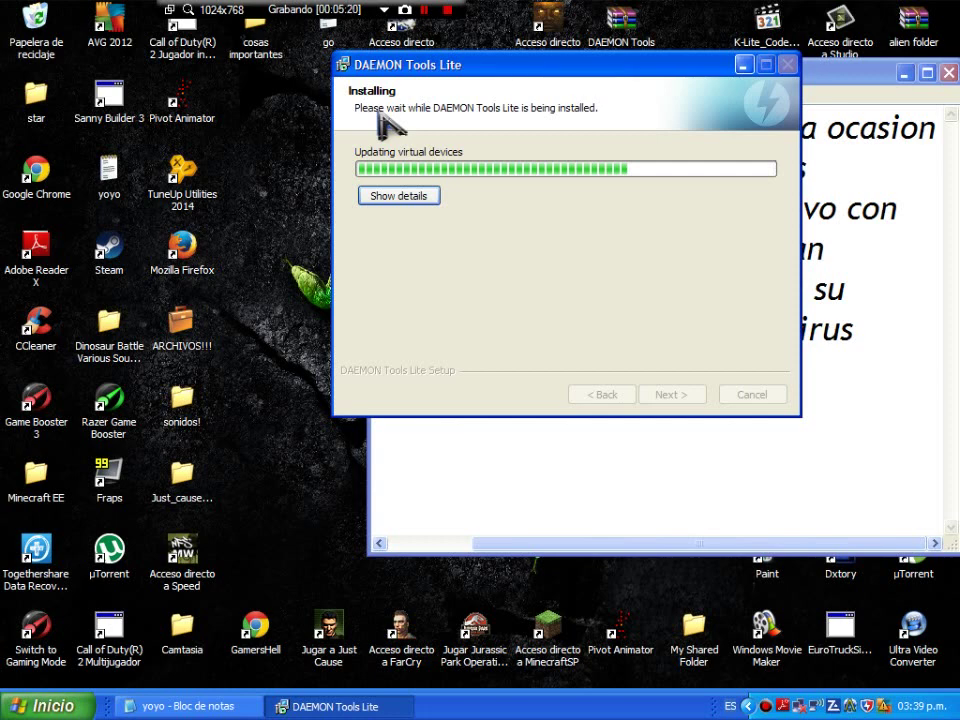
{"action": "left_click", "coordinate": [425, 10]}
{"action": "left_click", "coordinate": [425, 10]}
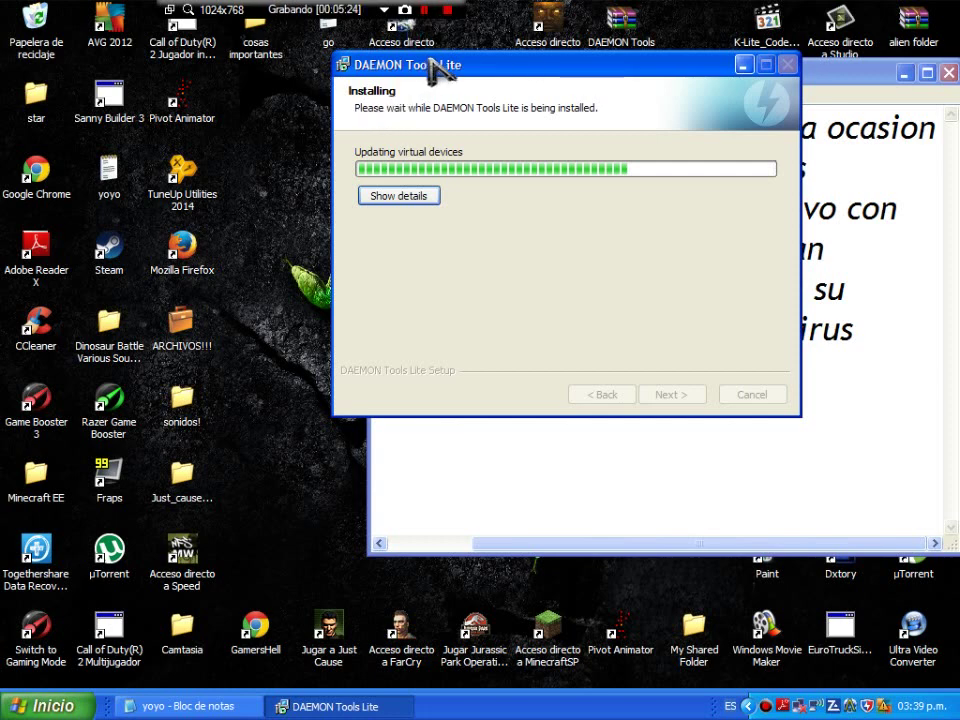
{"action": "left_click", "coordinate": [424, 10]}
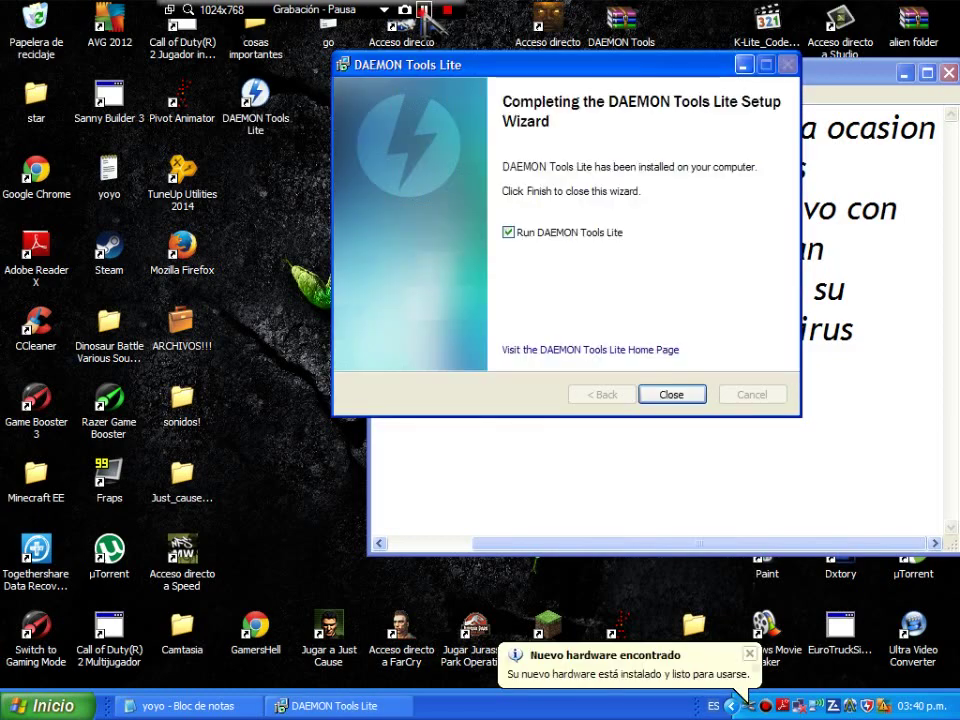
{"action": "left_click", "coordinate": [424, 10]}
Move the setup wizard aside, add a new last line "listo" to the yoyo note, and close the note
{"action": "left_click_drag", "start_coordinate": [545, 60], "coordinate": [340, 183]}
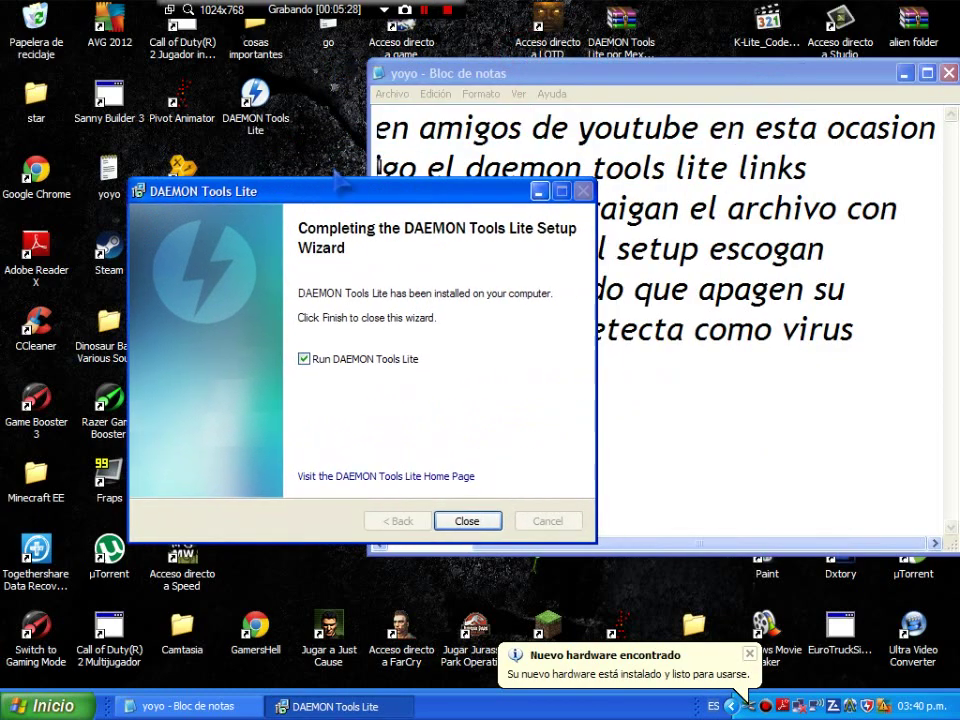
{"action": "left_click_drag", "start_coordinate": [634, 80], "coordinate": [606, 69]}
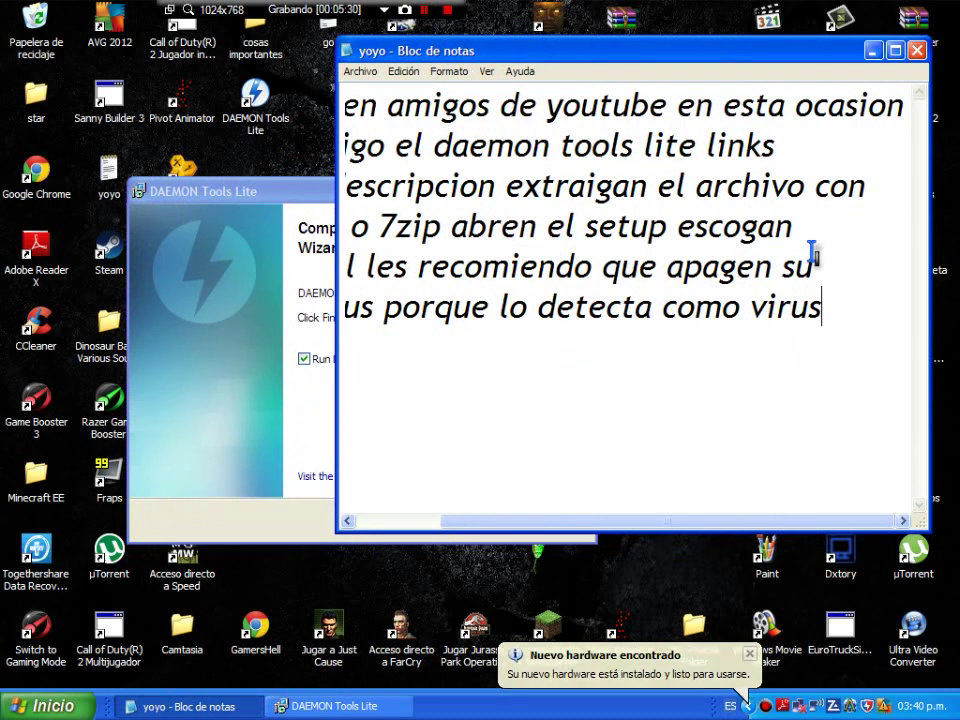
{"action": "key", "text": "Return"}
{"action": "type", "text": "lis"}
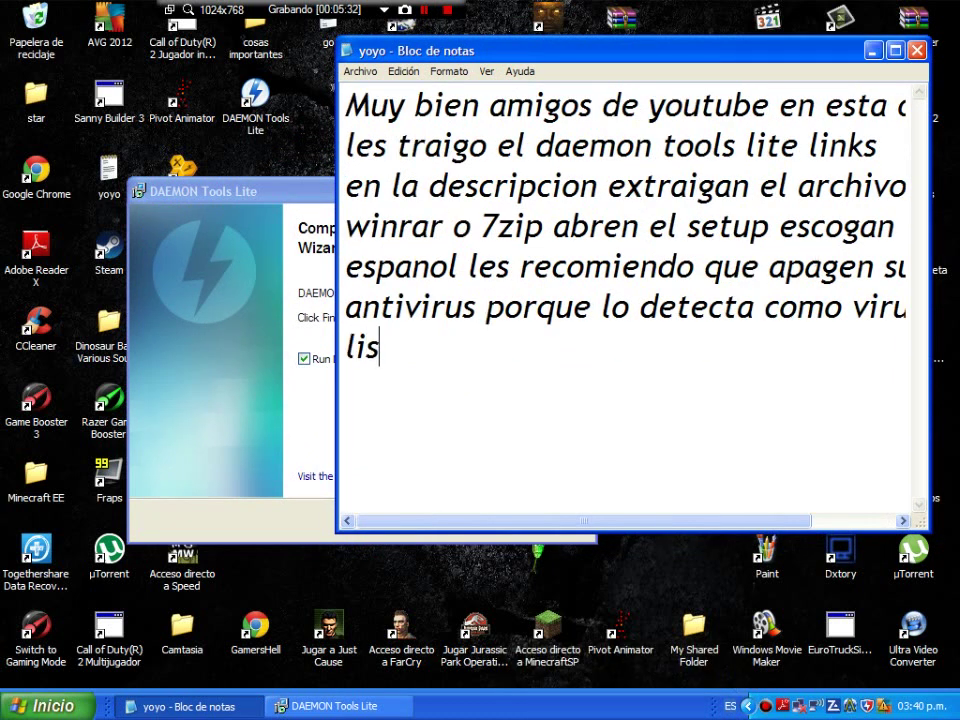
{"action": "type", "text": "to"}
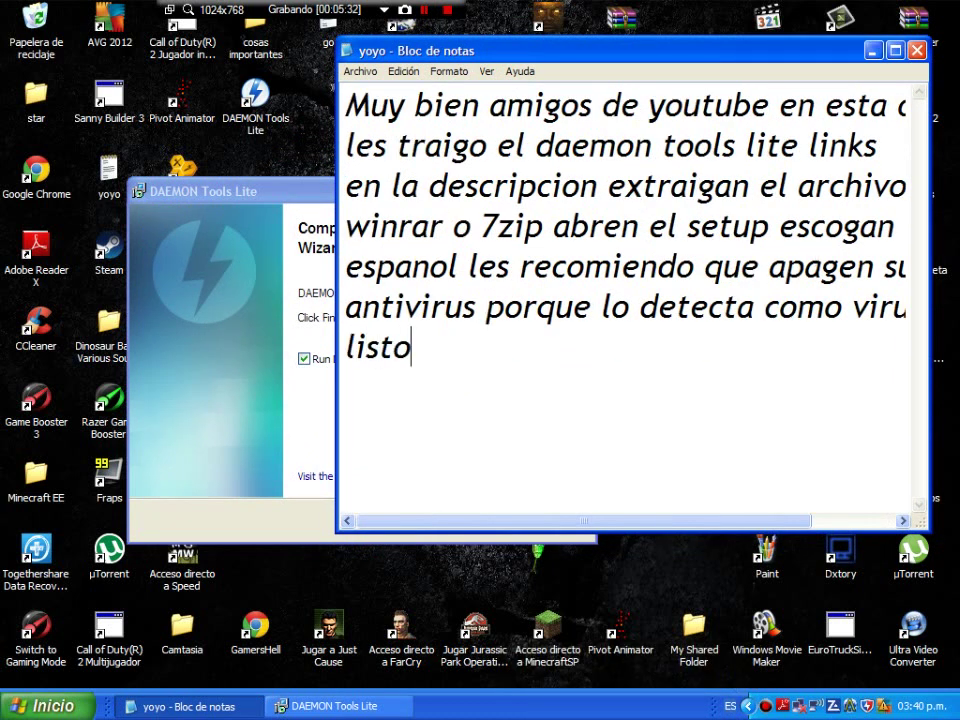
{"action": "left_click", "coordinate": [914, 51]}
{"action": "left_click", "coordinate": [505, 410]}
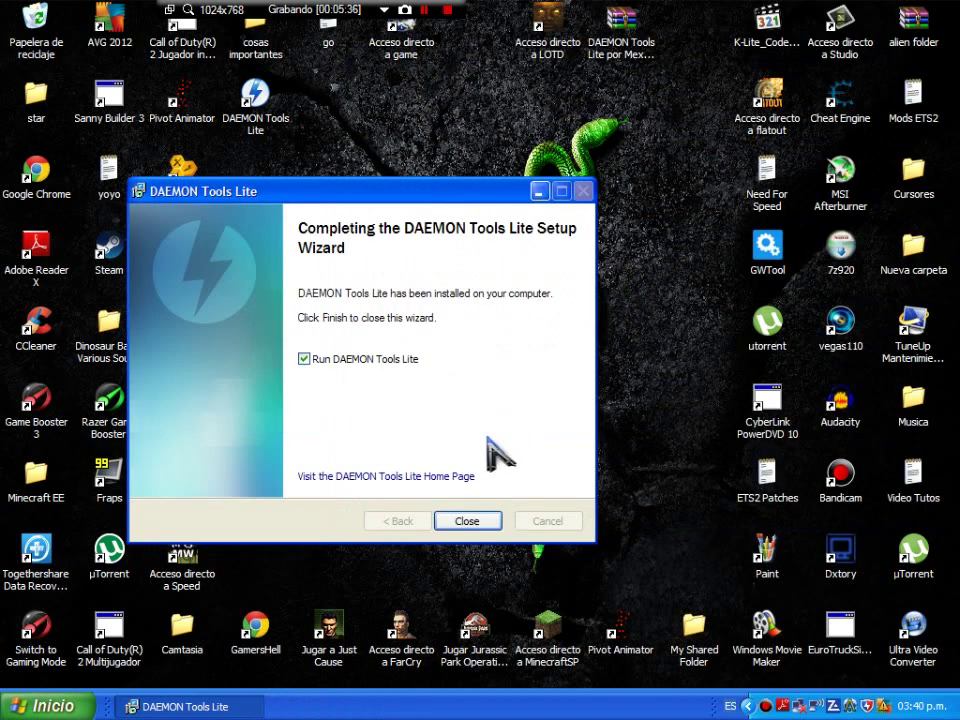
Close the completed DAEMON Tools Lite setup wizard with Run DAEMON Tools Lite enabled
{"action": "left_click", "coordinate": [477, 521]}
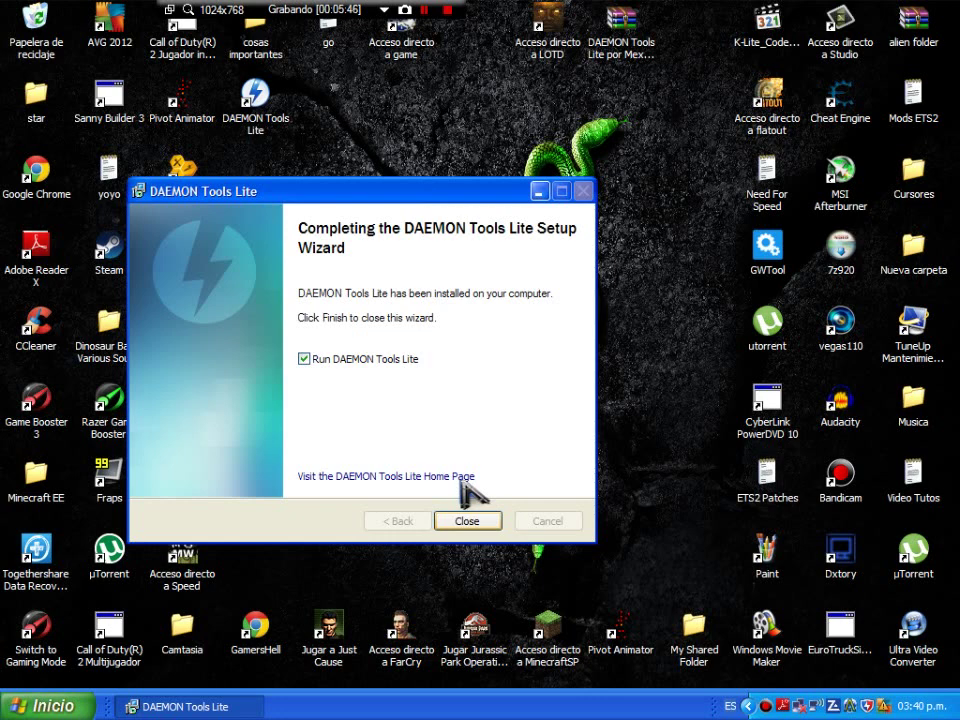
{"action": "key", "text": "Return"}
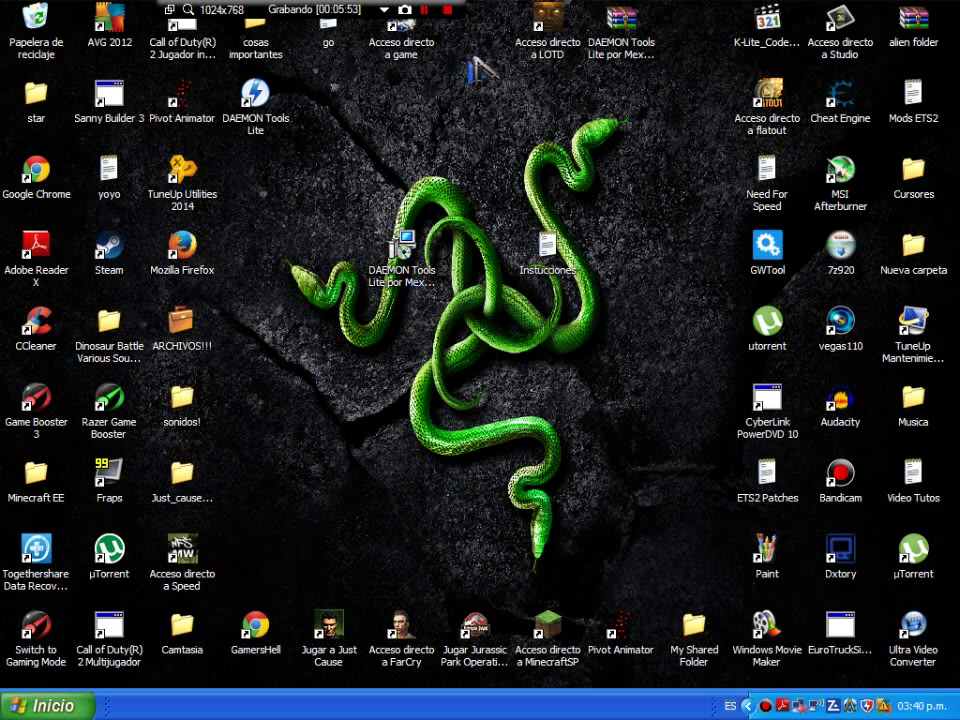
Try to delete the extracted DAEMON Tools Lite installer and the Instucciones file from the desktop
{"action": "left_click_drag", "start_coordinate": [578, 192], "coordinate": [310, 240]}
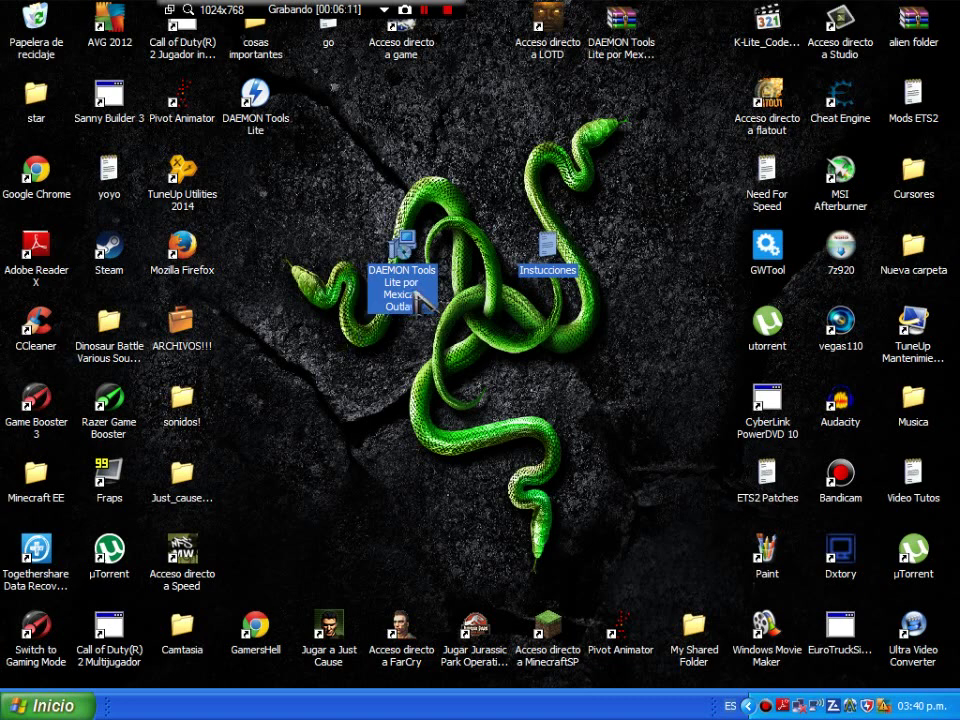
{"action": "left_click", "coordinate": [405, 368]}
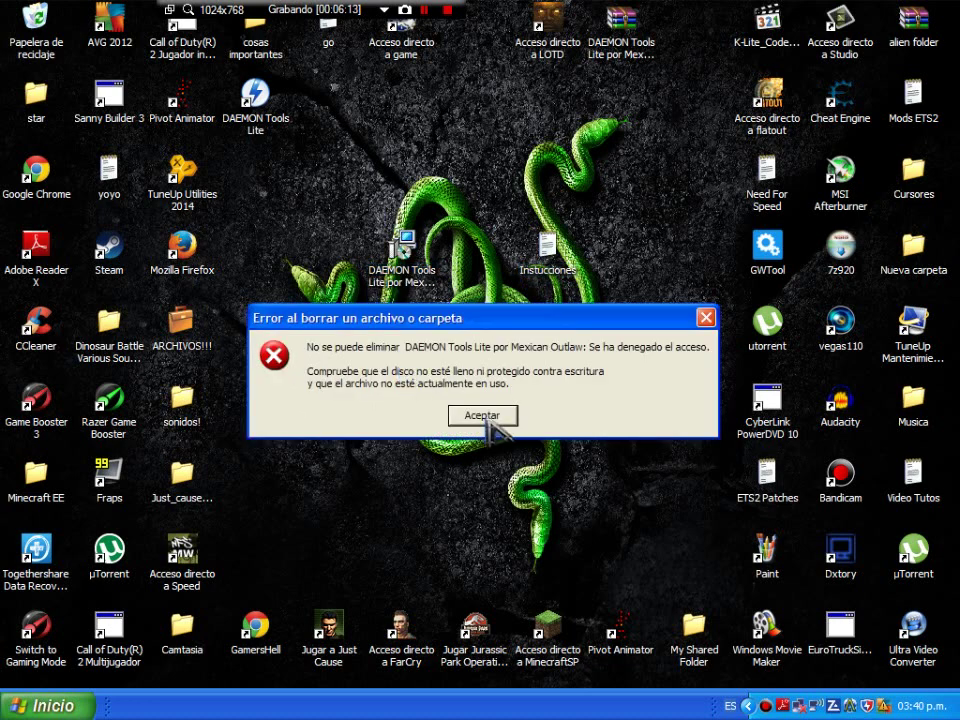
{"action": "left_click", "coordinate": [488, 418]}
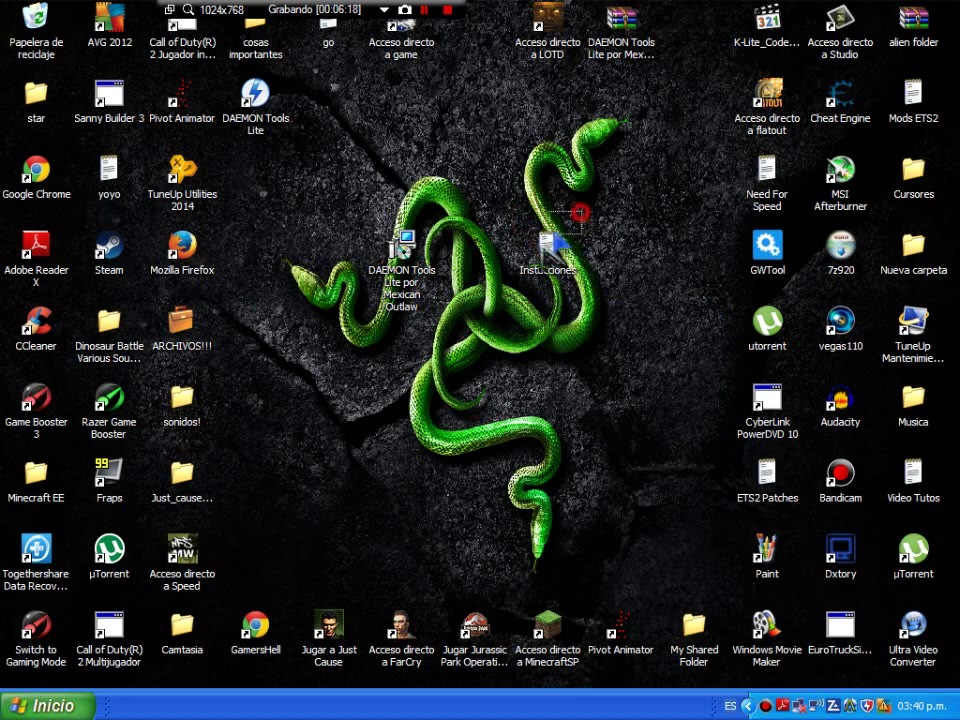
Move the installer and Instucciones files together on the desktop so the installer sits beside the DAEMON Tools Lite shortcut
{"action": "left_click_drag", "start_coordinate": [402, 245], "coordinate": [330, 98]}
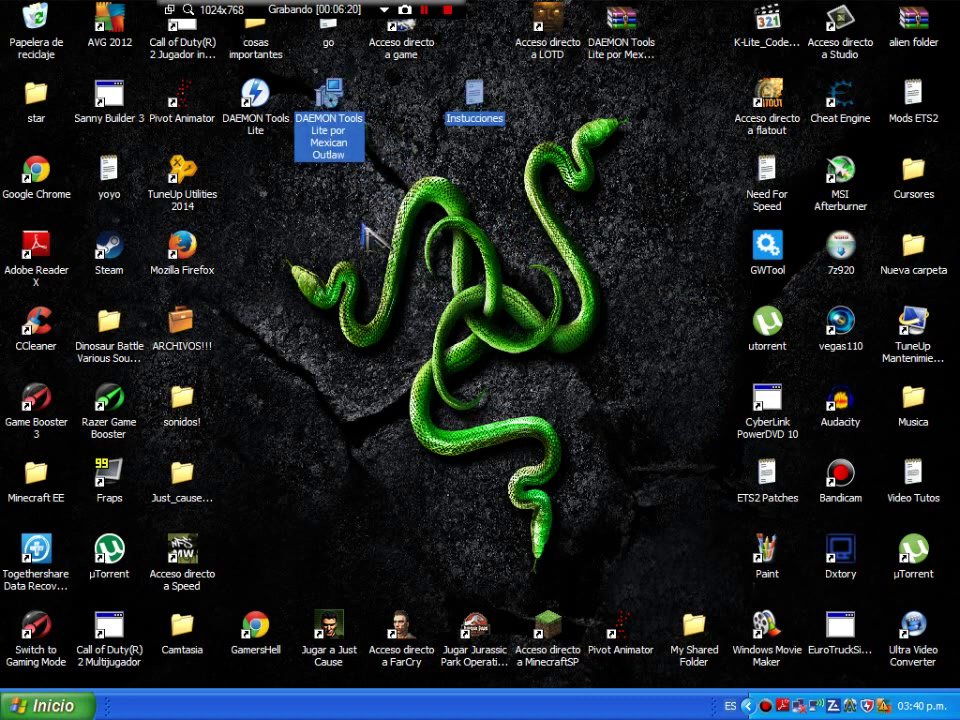
{"action": "left_click", "coordinate": [368, 236]}
Launch DAEMON Tools Lite from its desktop shortcut and reposition its main window nearer the middle of the desktop
{"action": "left_click", "coordinate": [256, 116]}
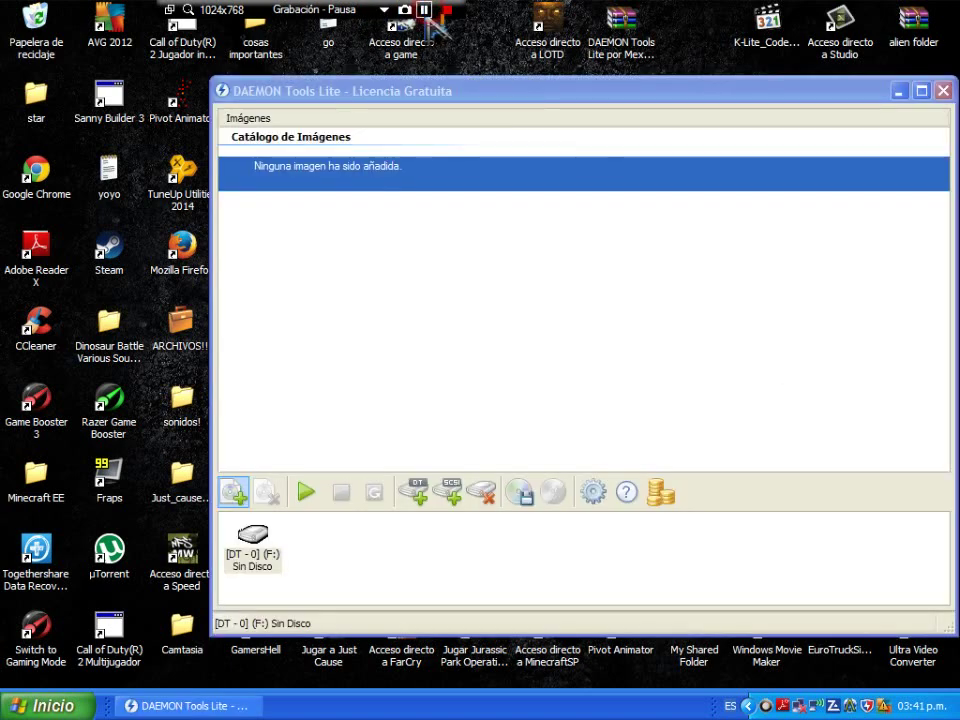
{"action": "key", "text": "shift+F12"}
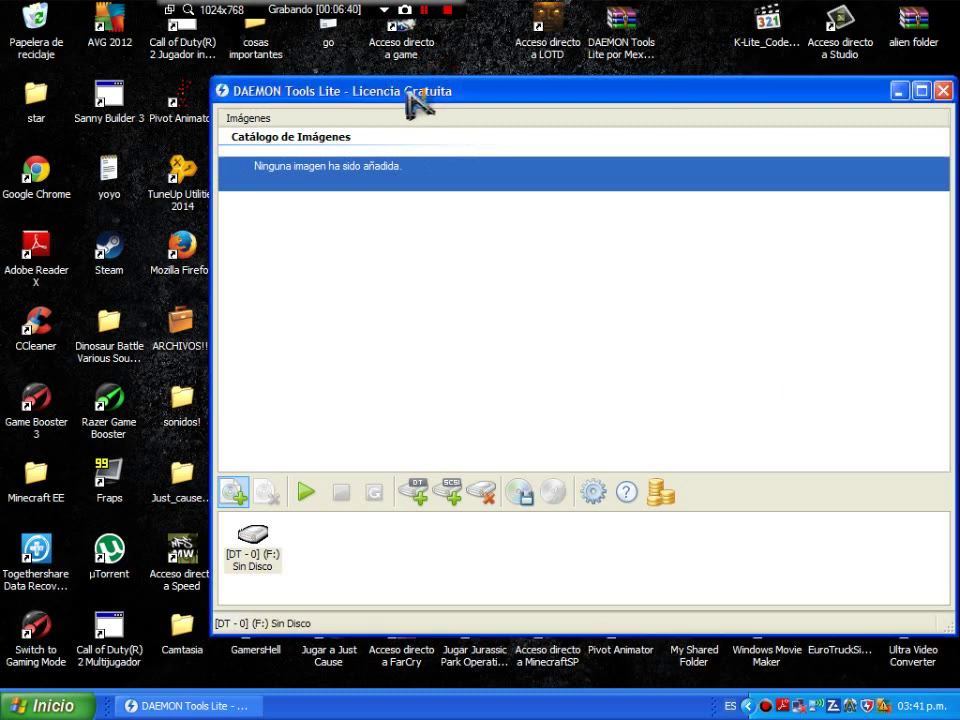
{"action": "left_click_drag", "start_coordinate": [407, 100], "coordinate": [364, 71]}
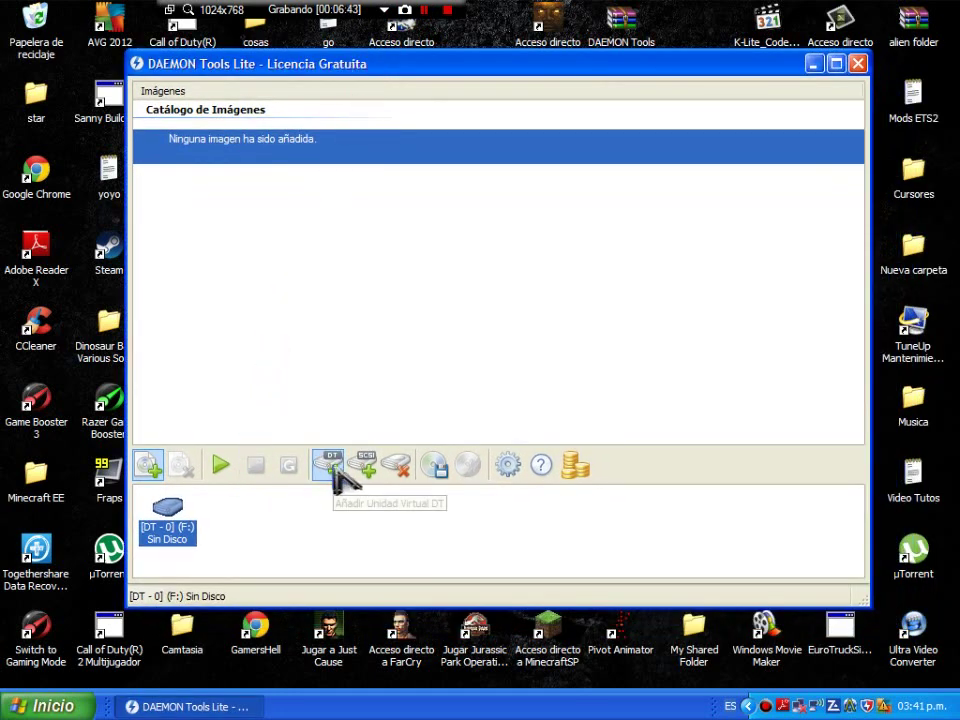